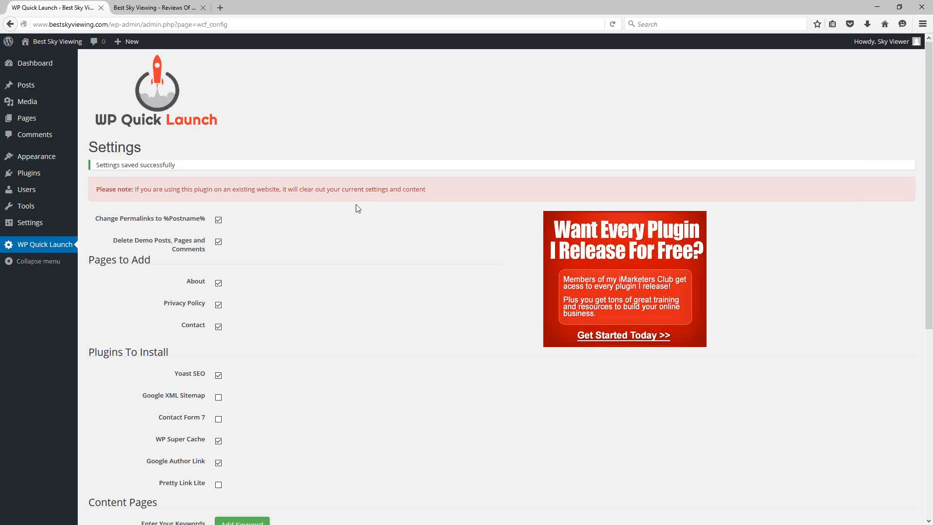
# Deselect Yoast SEO in the list of plugins to install.
pyautogui.scroll(-3, 344, 265)
pyautogui.scroll(-1, 344, 265)
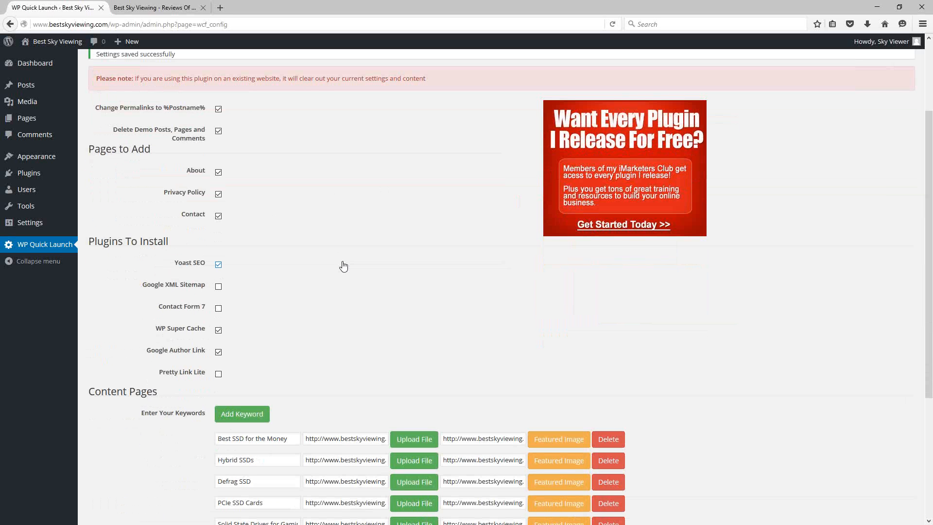
pyautogui.click(344, 267)
pyautogui.scroll(3, 344, 268)
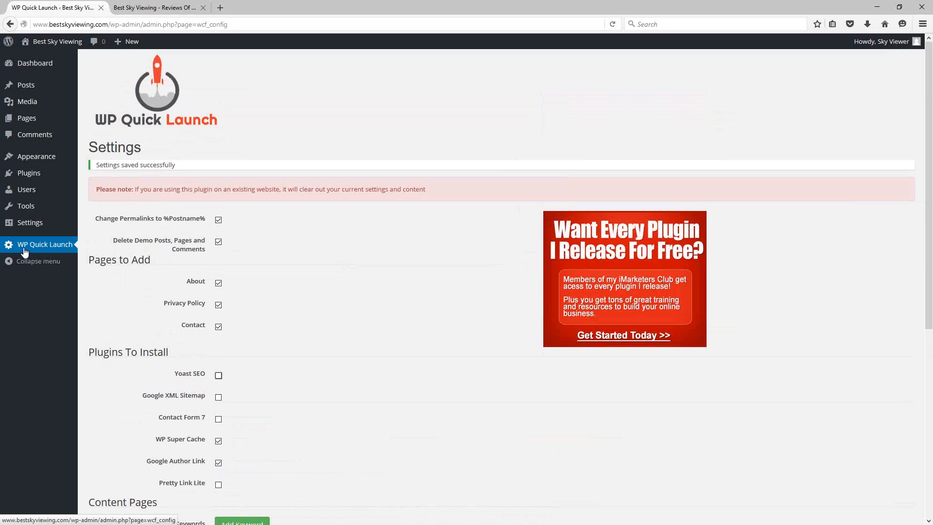
# Read the warning about existing websites and review the WP Quick Launch options from permalinks down to the content keywords.
pyautogui.moveTo(42, 174)
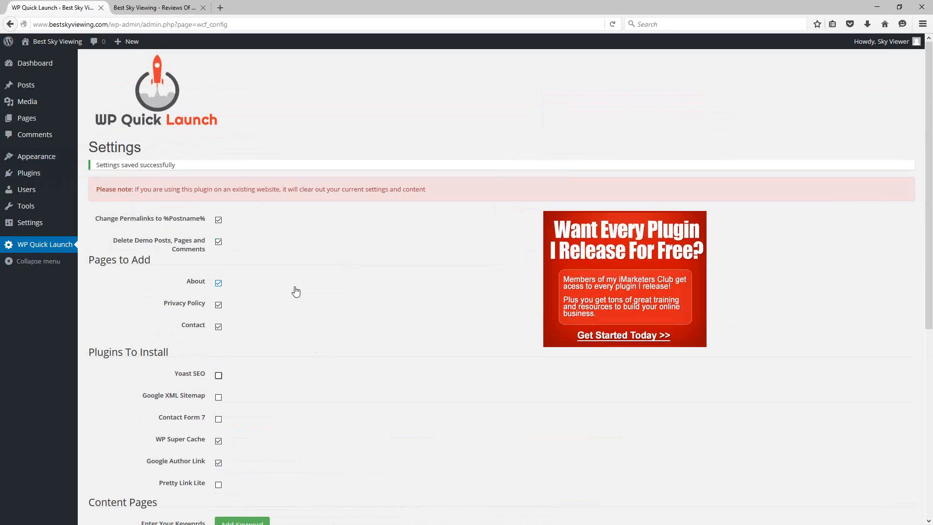
pyautogui.scroll(-2, 285, 308)
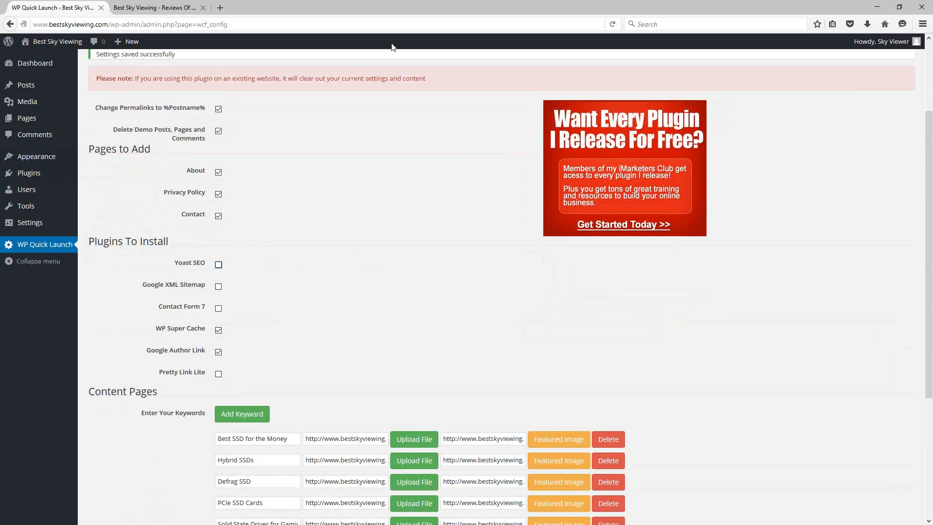
pyautogui.moveTo(435, 78); pyautogui.dragTo(148, 74)
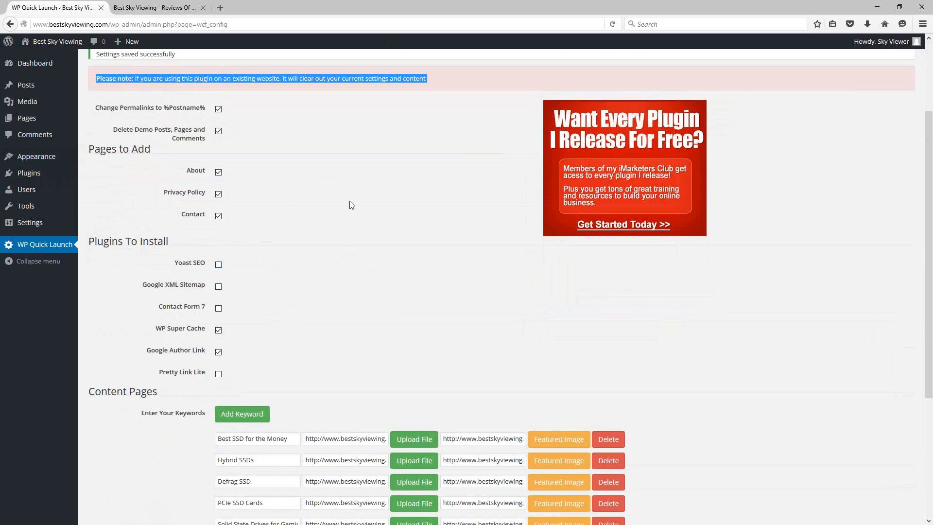
pyautogui.click(267, 223)
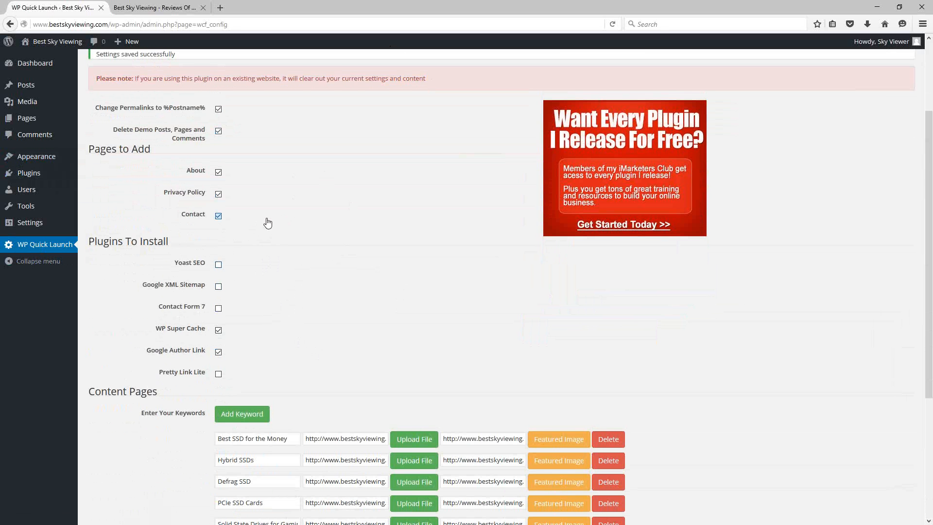
pyautogui.scroll(-4, 222, 214)
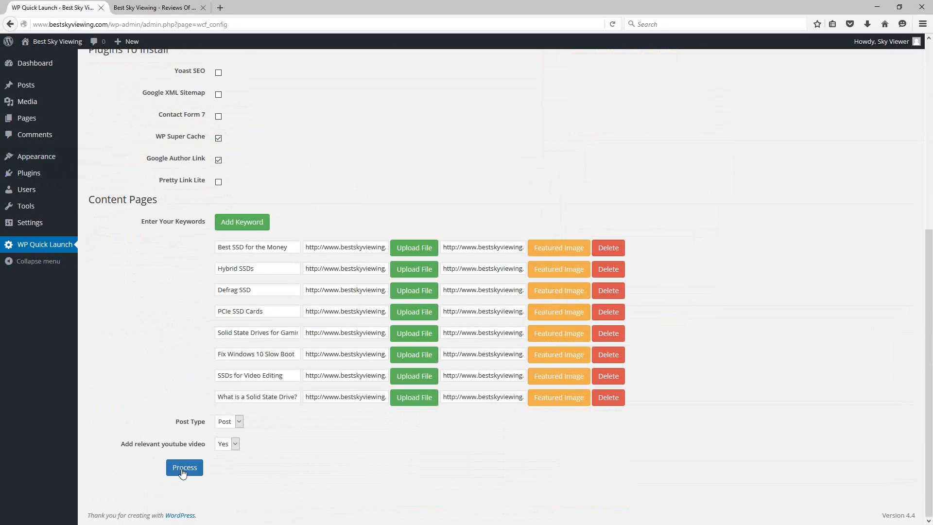
pyautogui.scroll(3, 236, 505)
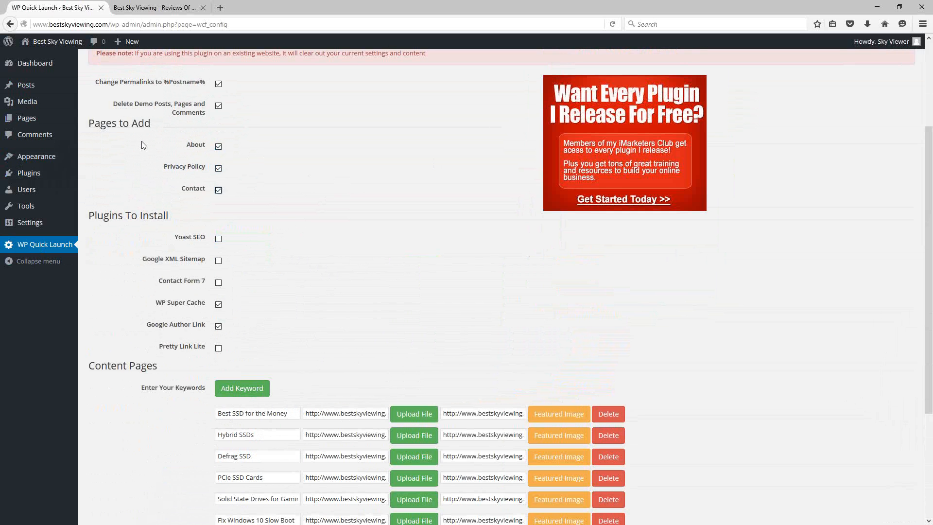
pyautogui.scroll(-3, 143, 145)
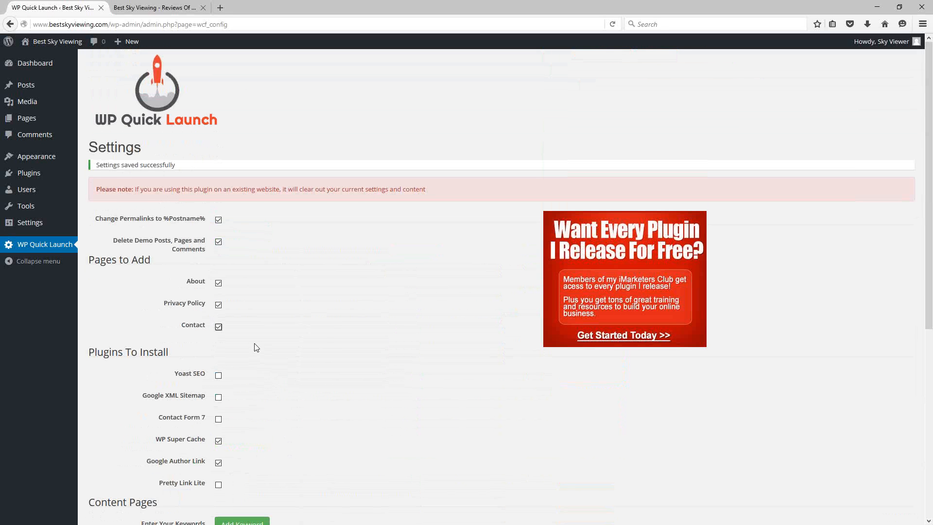
# Select Yoast SEO again in the list of plugins to install.
pyautogui.click(218, 376)
pyautogui.moveTo(25, 225)
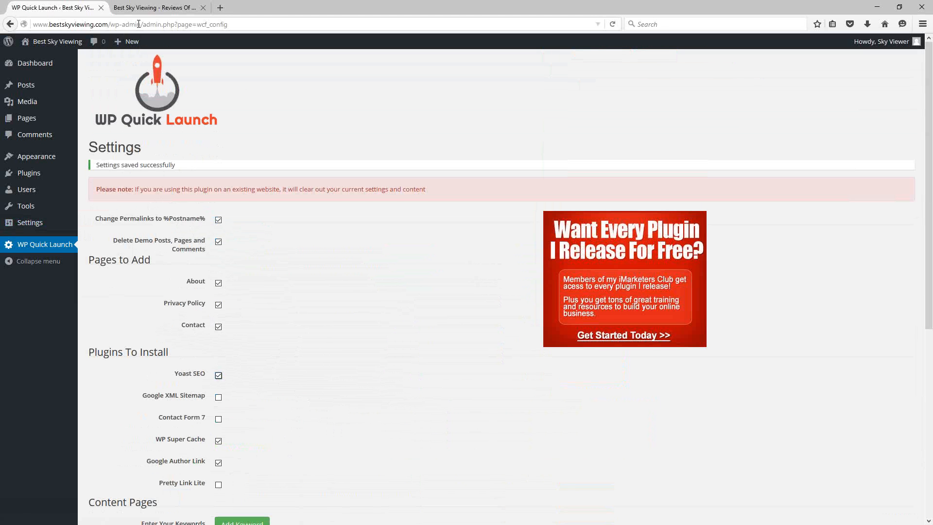
# Highlight wp-admin in the site's address and review the launch settings from the pages to add through the keyword list.
pyautogui.moveTo(142, 24); pyautogui.dragTo(111, 23)
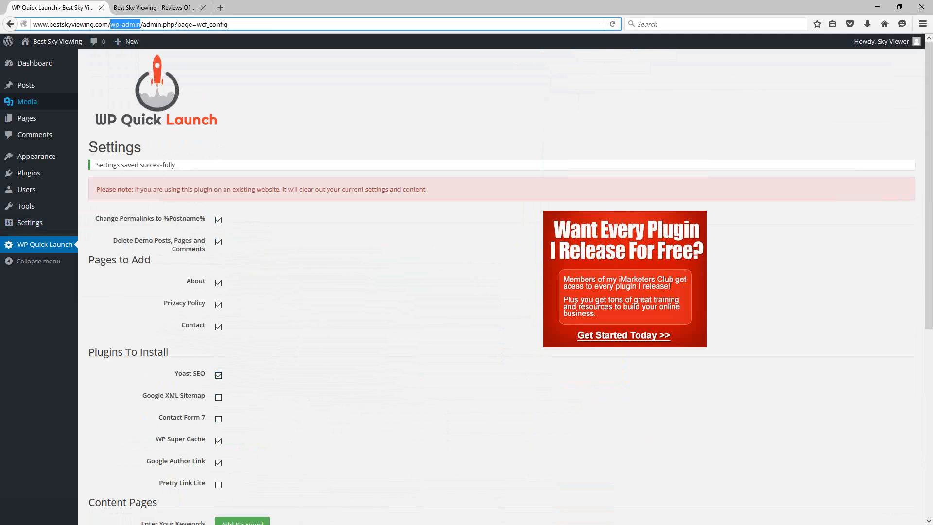
pyautogui.moveTo(35, 92)
pyautogui.moveTo(36, 119)
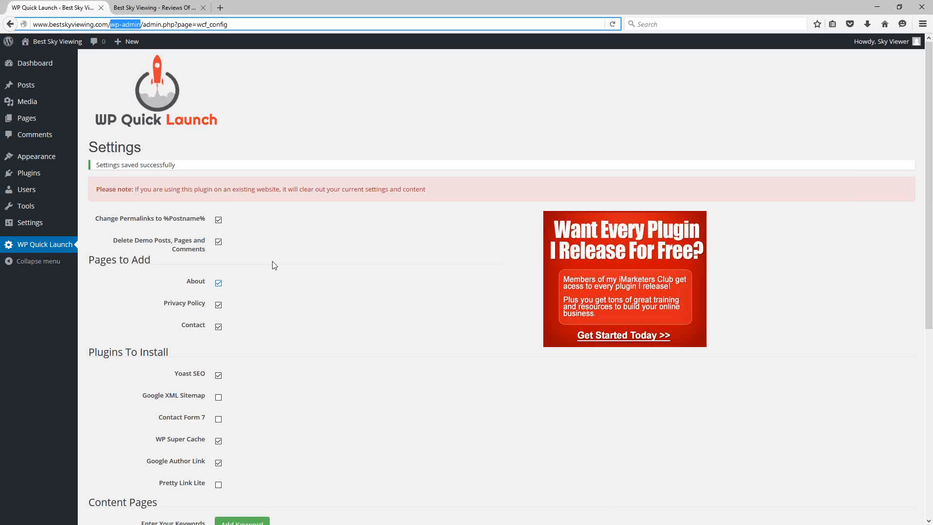
pyautogui.scroll(-5, 312, 240)
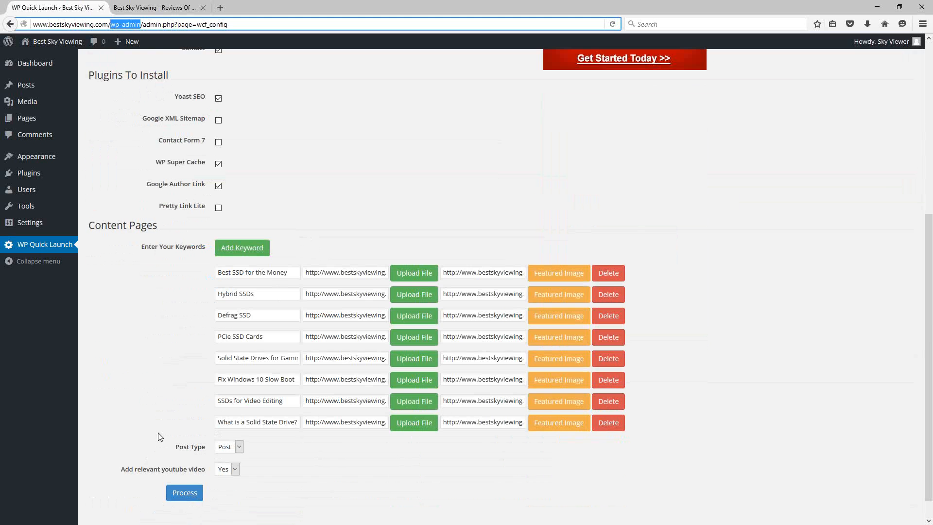
pyautogui.scroll(5, 159, 432)
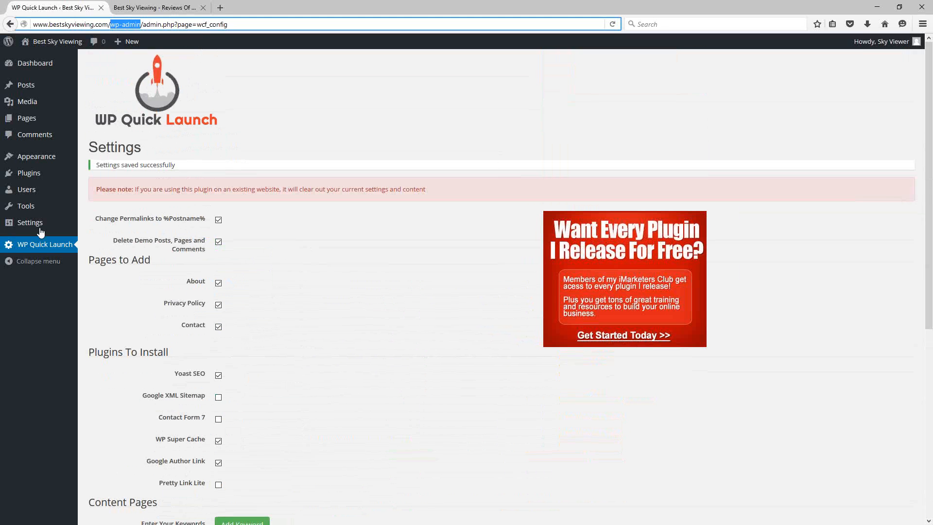
pyautogui.moveTo(30, 224)
pyautogui.scroll(-1, 308, 289)
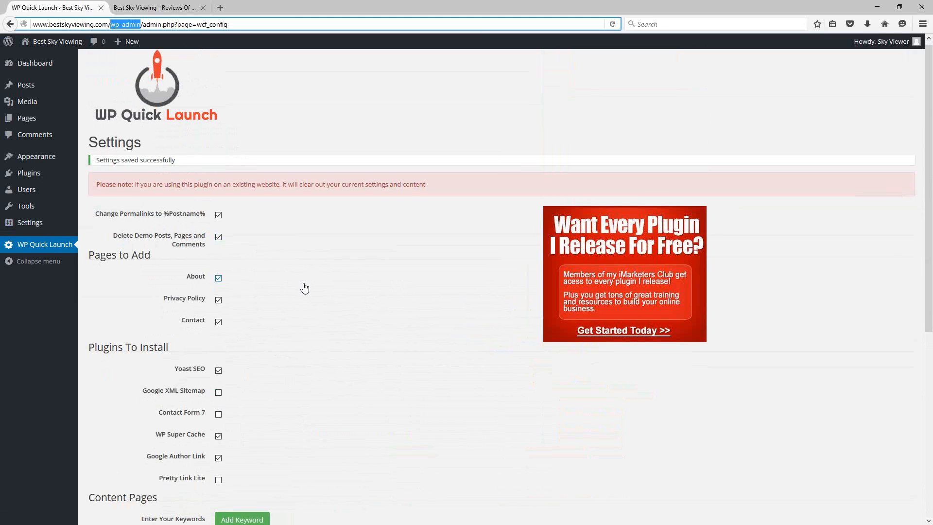
pyautogui.scroll(-4, 305, 288)
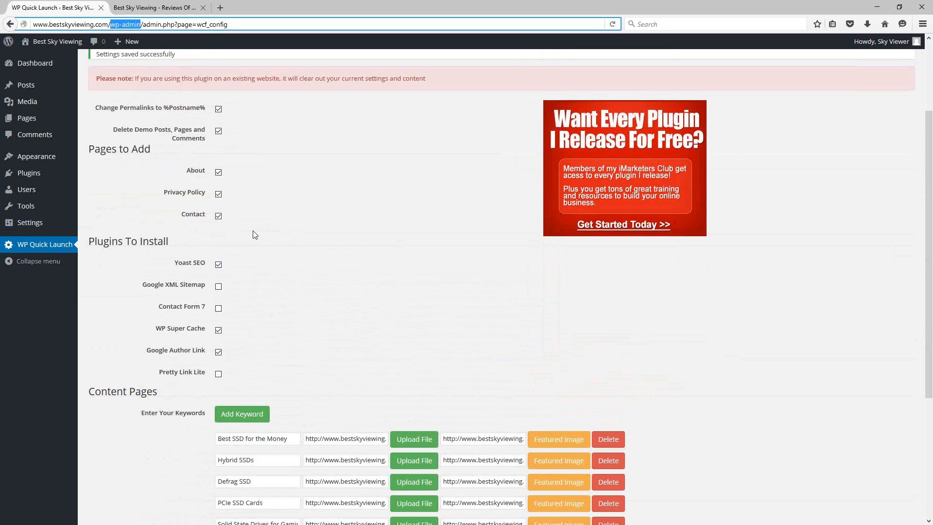
# Deselect Contact under the pages to add.
pyautogui.moveTo(33, 124)
pyautogui.click(219, 219)
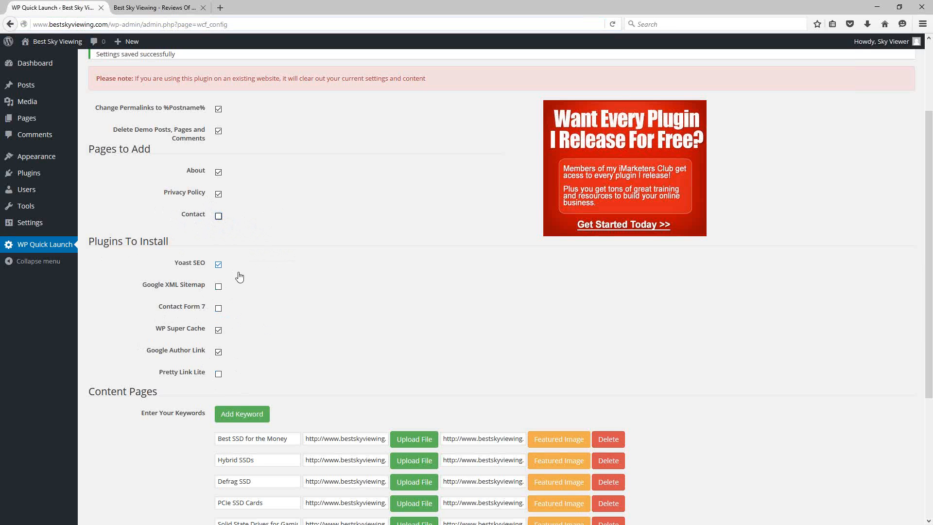
# Switch the plugin selection back and forth between Yoast SEO and Google XML Sitemap.
pyautogui.click(219, 264)
pyautogui.click(219, 288)
pyautogui.click(219, 265)
pyautogui.click(218, 266)
pyautogui.click(219, 288)
pyautogui.click(218, 286)
pyautogui.click(218, 286)
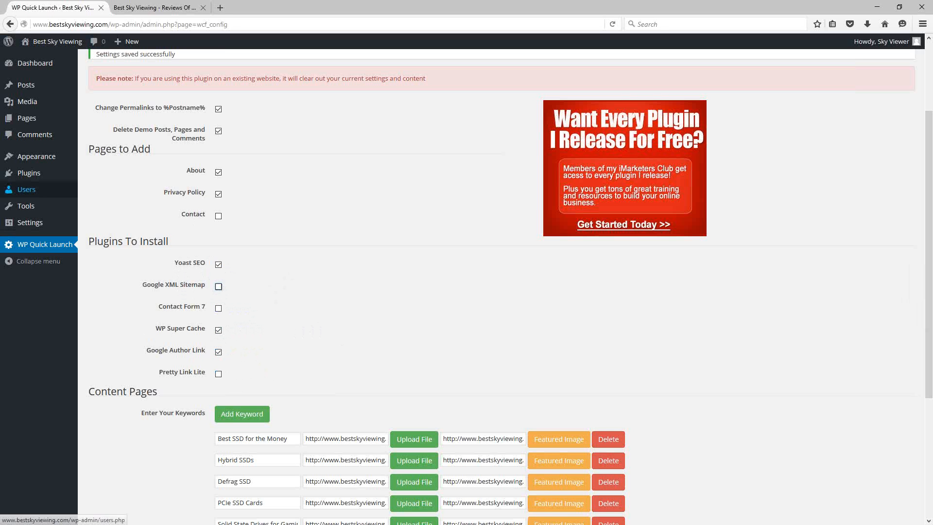
# Review the content page settings, look at the site's live front page, and return to the WP Quick Launch settings.
pyautogui.moveTo(39, 178)
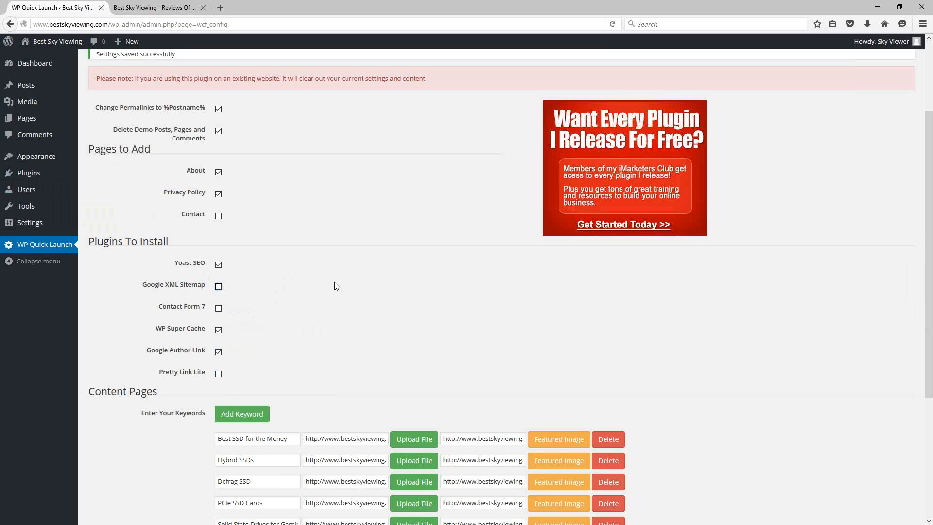
pyautogui.scroll(-4, 334, 286)
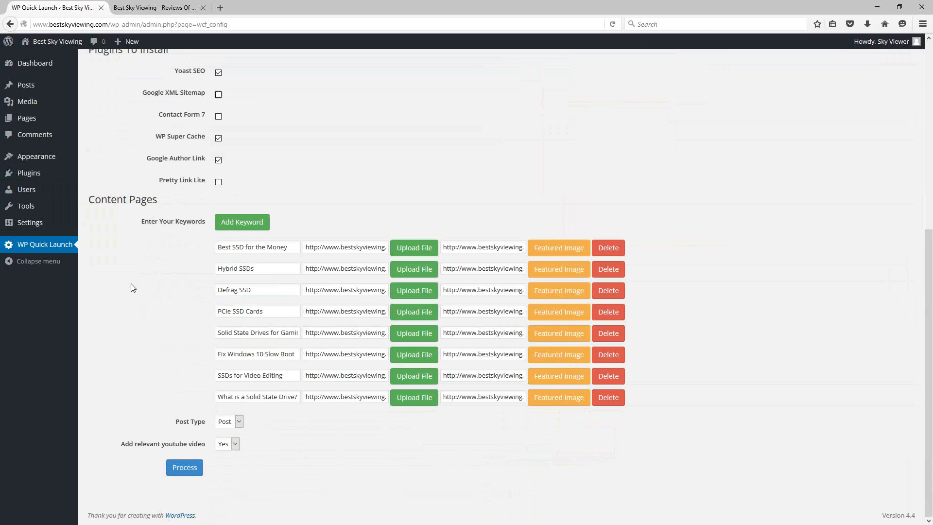
pyautogui.moveTo(47, 156)
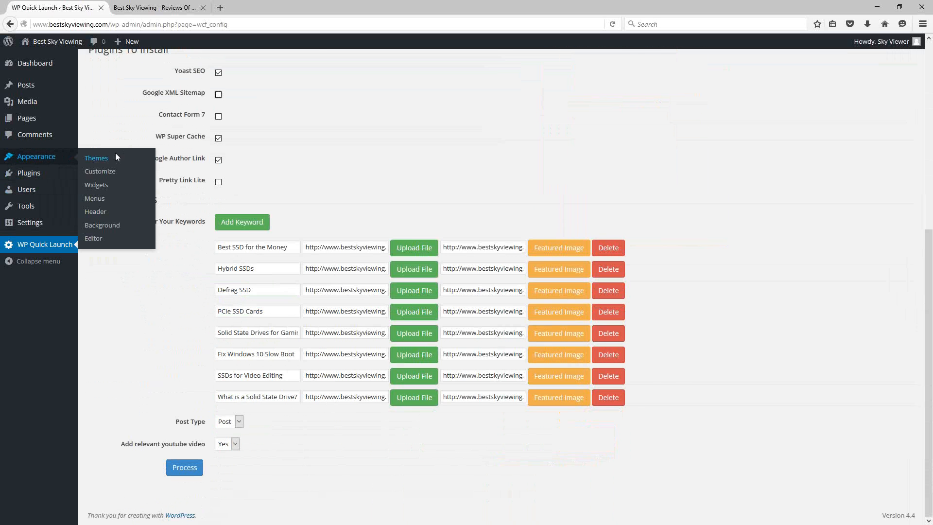
pyautogui.click(151, 9)
pyautogui.scroll(6, 615, 278)
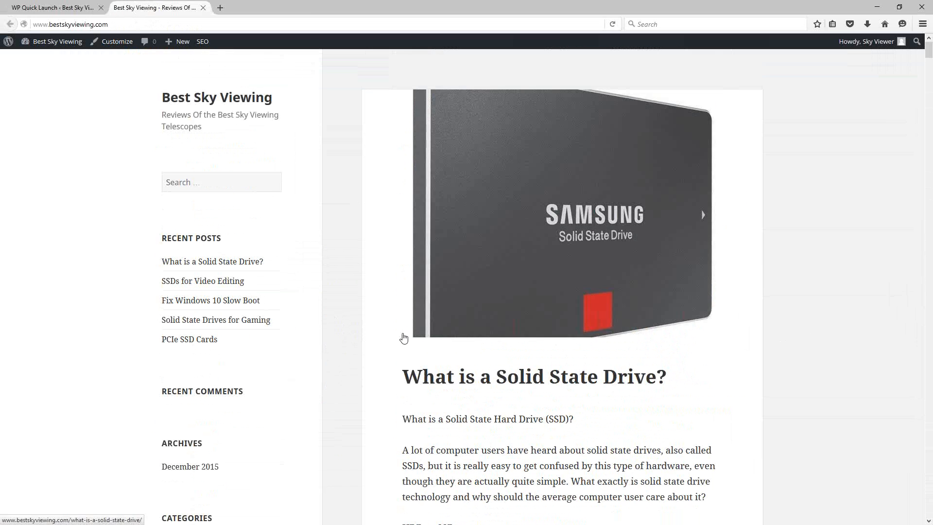
pyautogui.click(49, 7)
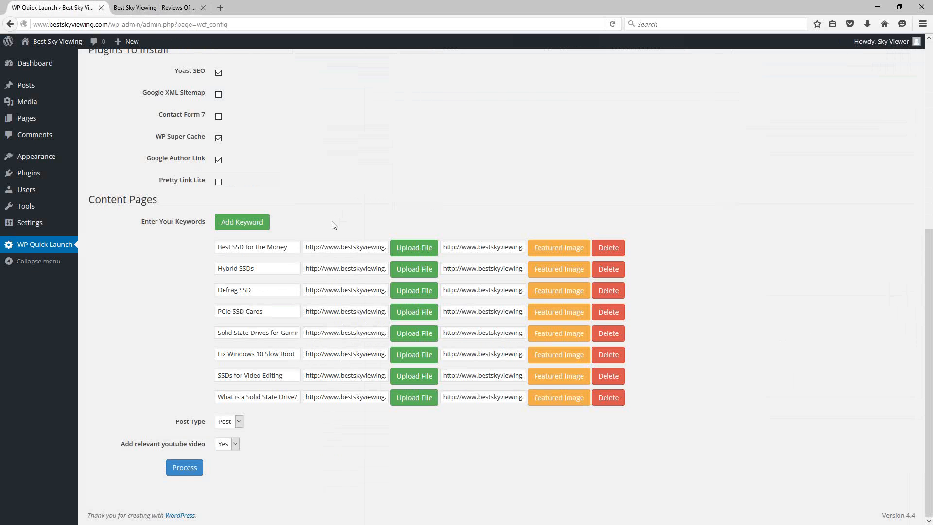
pyautogui.scroll(5, 333, 225)
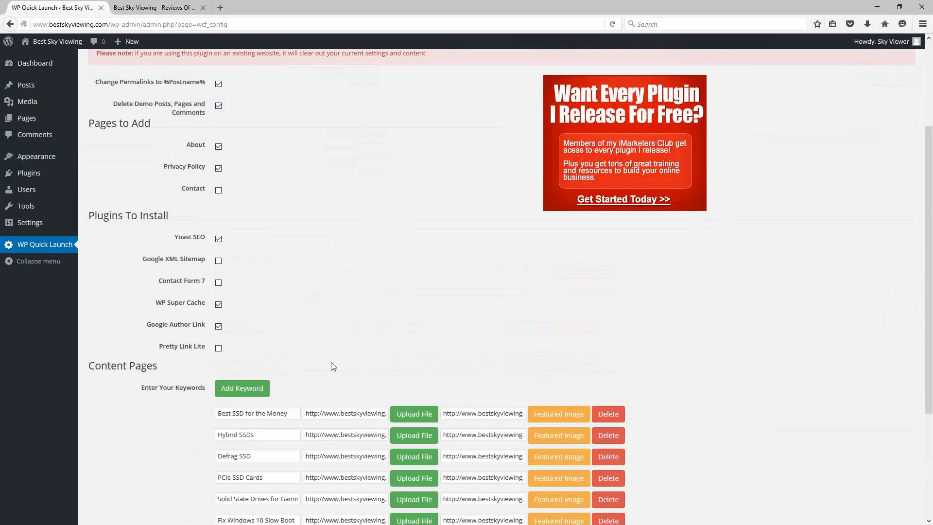
pyautogui.scroll(-3, 281, 360)
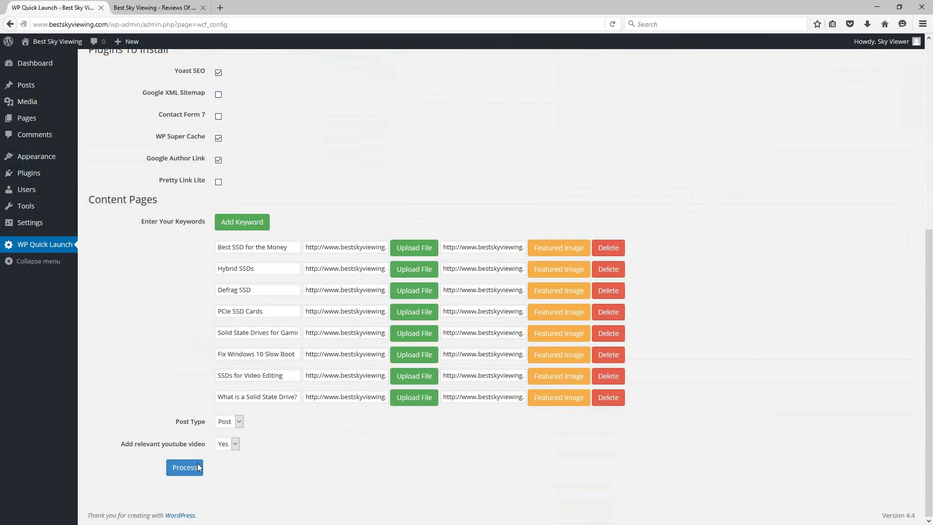
# Highlight the first keyword and show a blank Notepad window over the settings page before moving it away.
pyautogui.moveTo(41, 156)
pyautogui.moveTo(304, 250); pyautogui.dragTo(202, 248)
pyautogui.moveTo(932, 125); pyautogui.dragTo(217, 91)
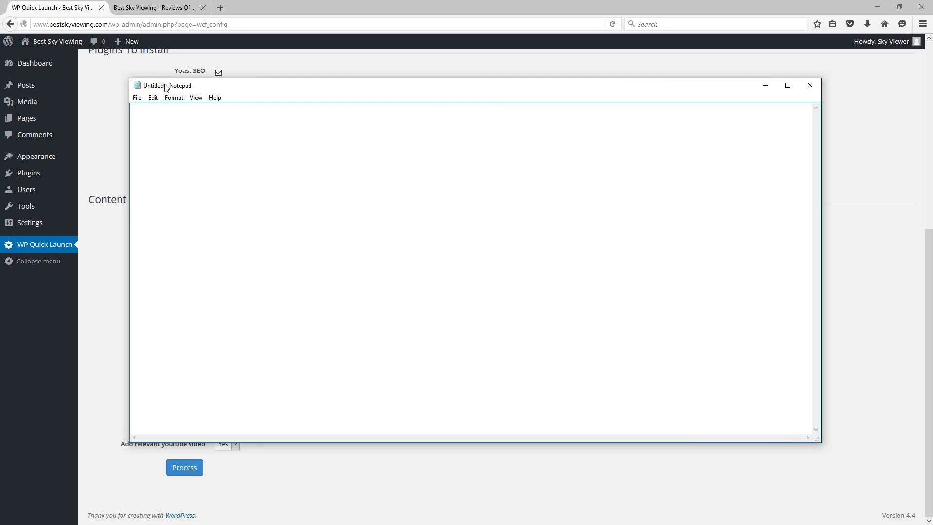
pyautogui.moveTo(185, 88); pyautogui.dragTo(932, 107)
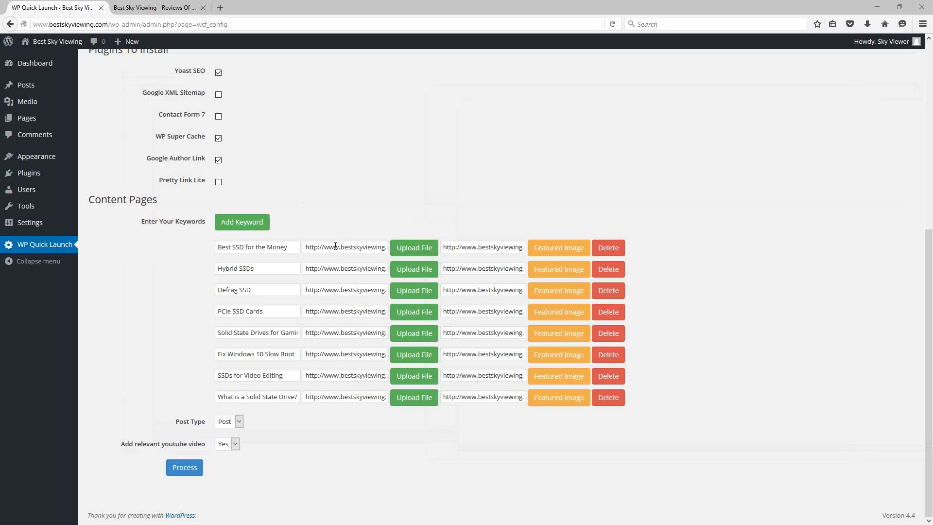
# Inspect the uploaded text file's address for Best SSD for the Money and view the available post types.
pyautogui.moveTo(322, 247); pyautogui.dragTo(408, 248)
pyautogui.click(320, 247)
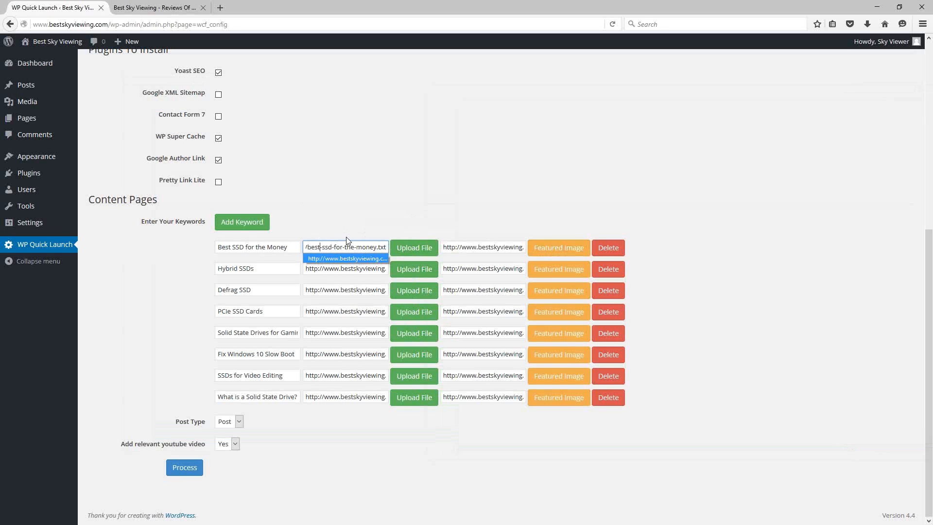
pyautogui.click(340, 224)
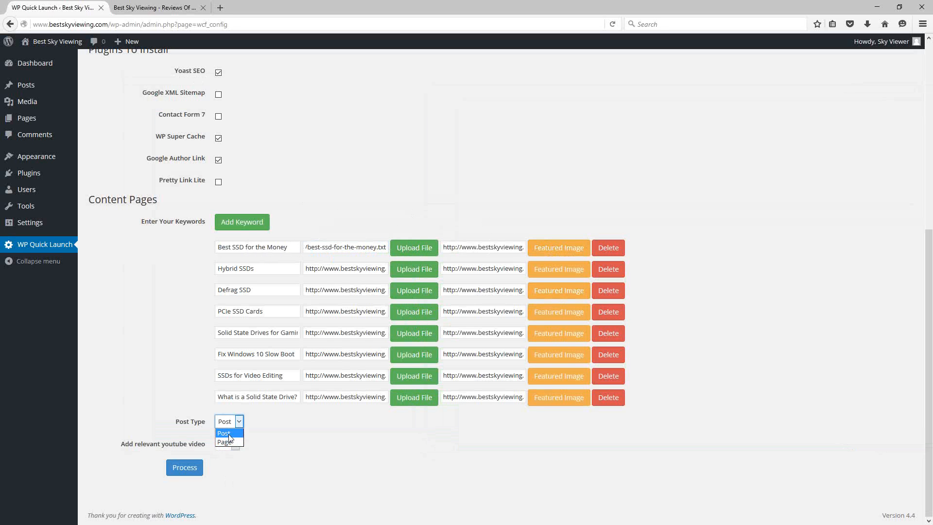
pyautogui.click(270, 426)
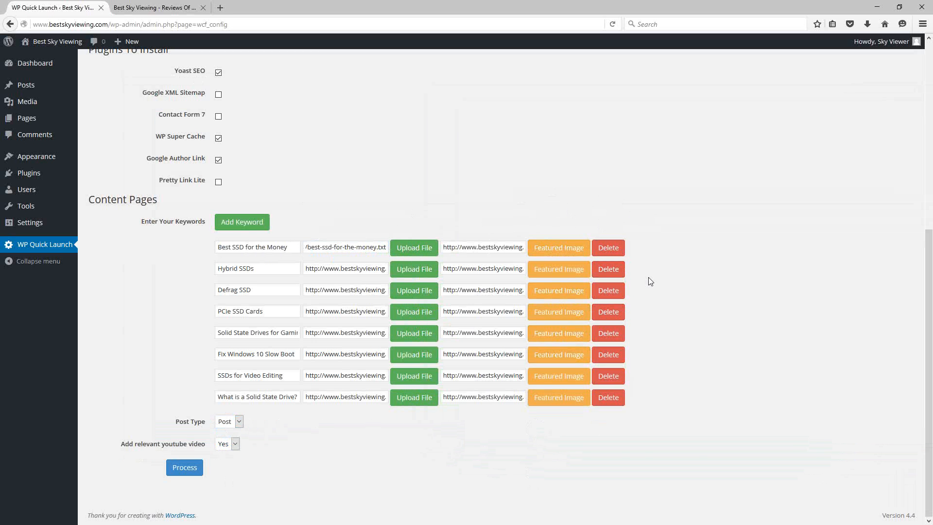
# Look through the published posts on the site's front page, down to the Fix Windows 10 Slow Boot article.
pyautogui.click(151, 8)
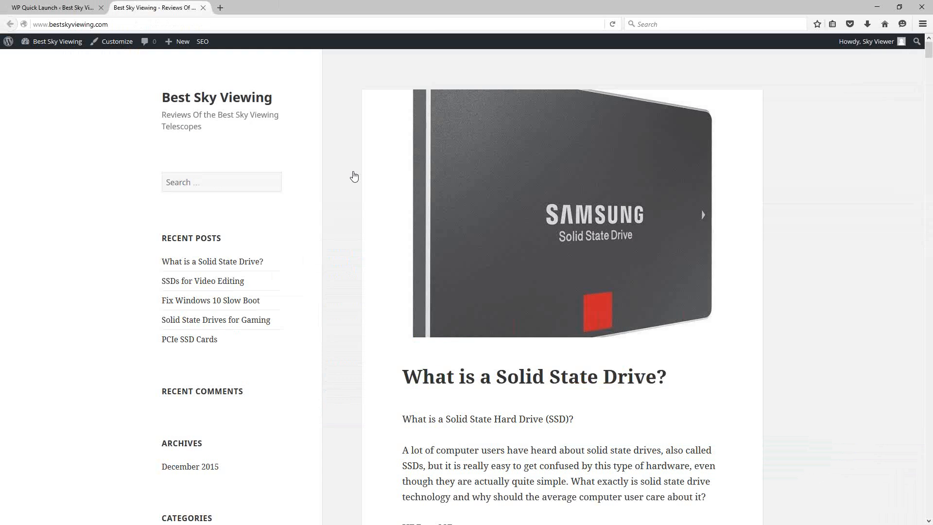
pyautogui.scroll(-6, 709, 287)
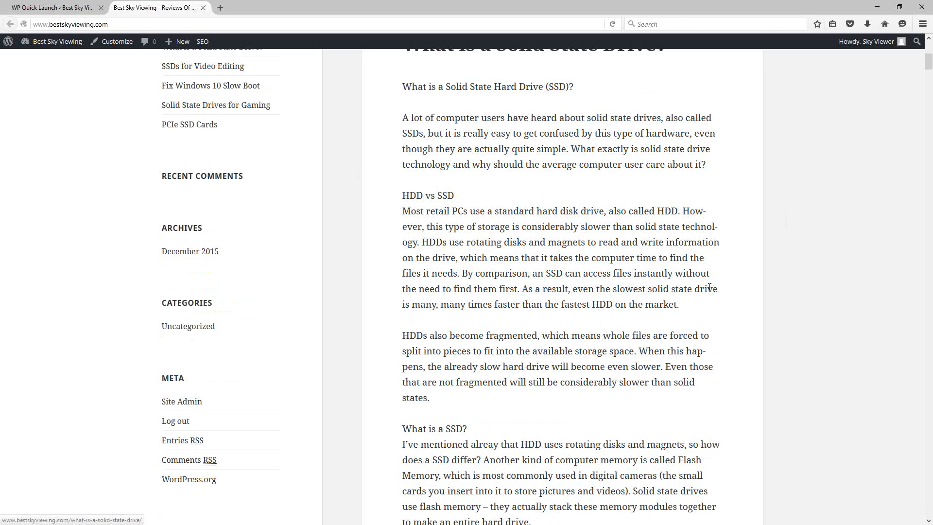
pyautogui.scroll(-20, 709, 287)
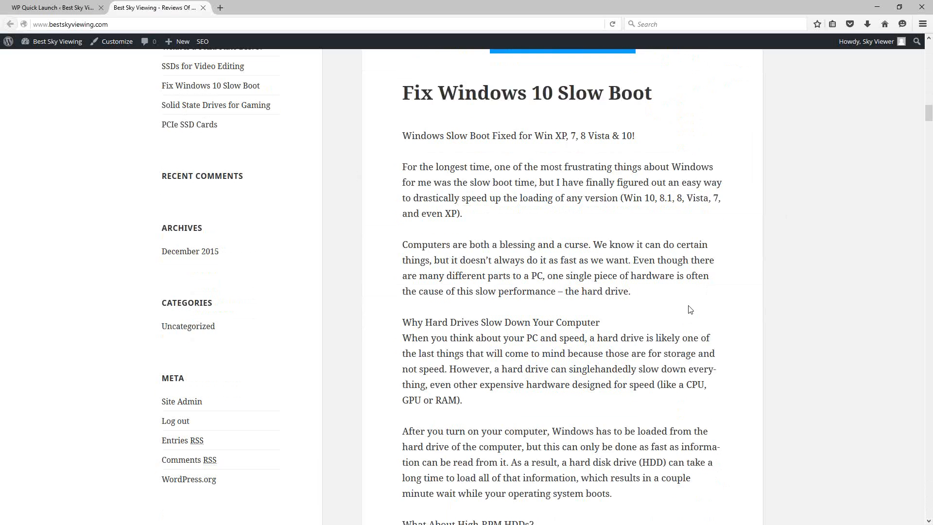
pyautogui.scroll(3, 689, 309)
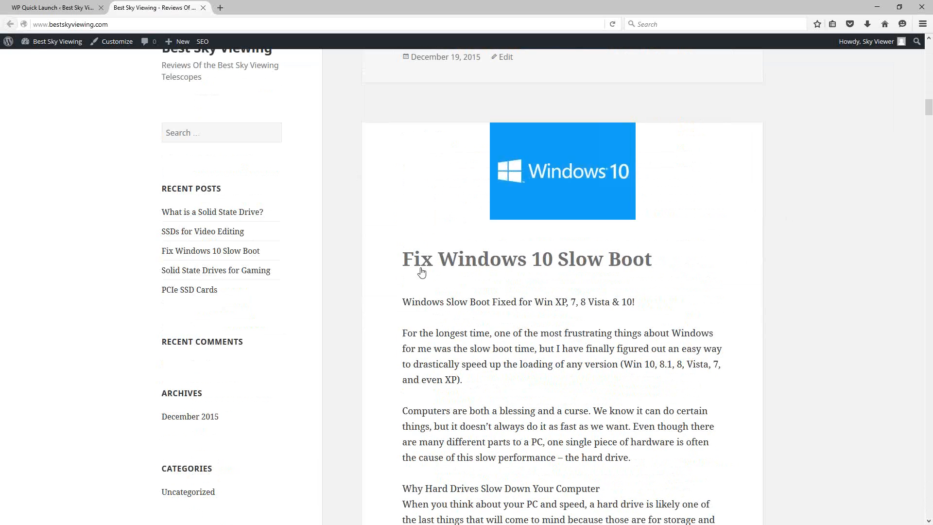
pyautogui.scroll(-2, 440, 208)
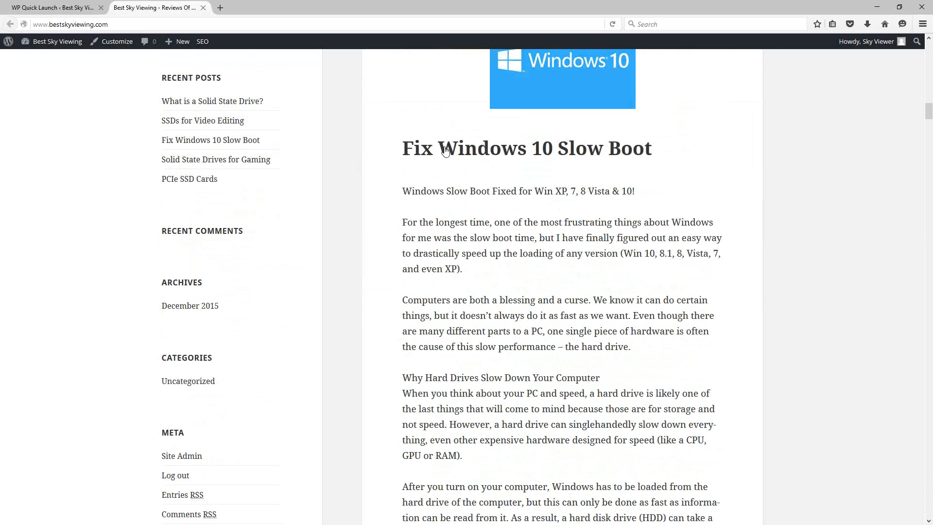
# Return to the WP Quick Launch settings, switch the content post type to Page, and set it back to Post.
pyautogui.scroll(-3, 445, 150)
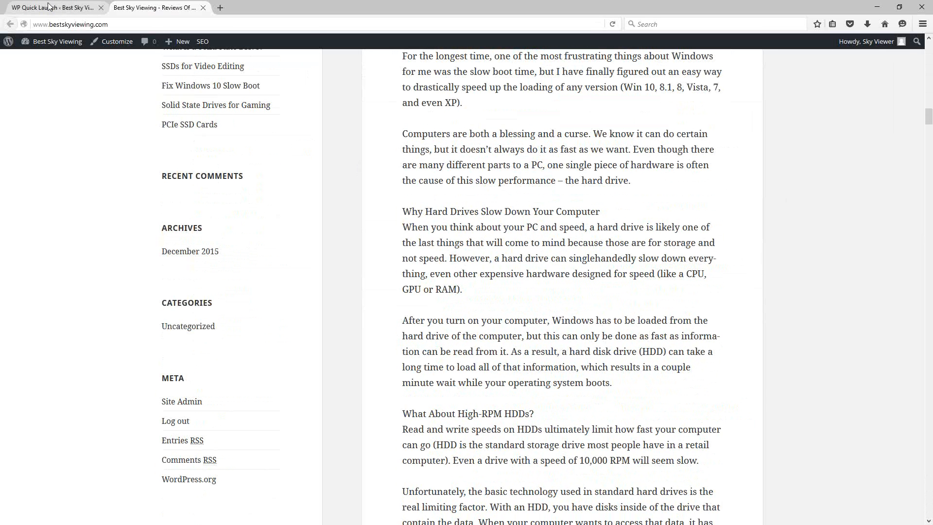
pyautogui.click(49, 6)
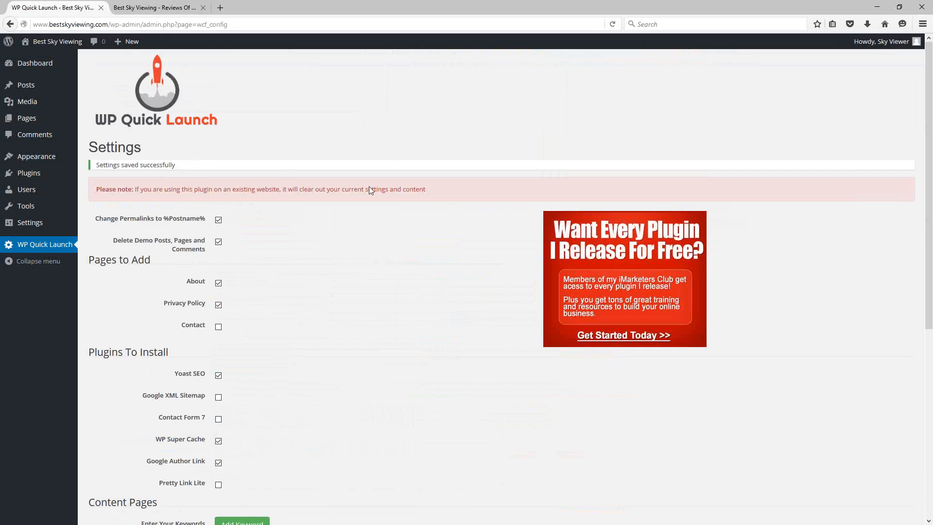
pyautogui.scroll(-6, 410, 294)
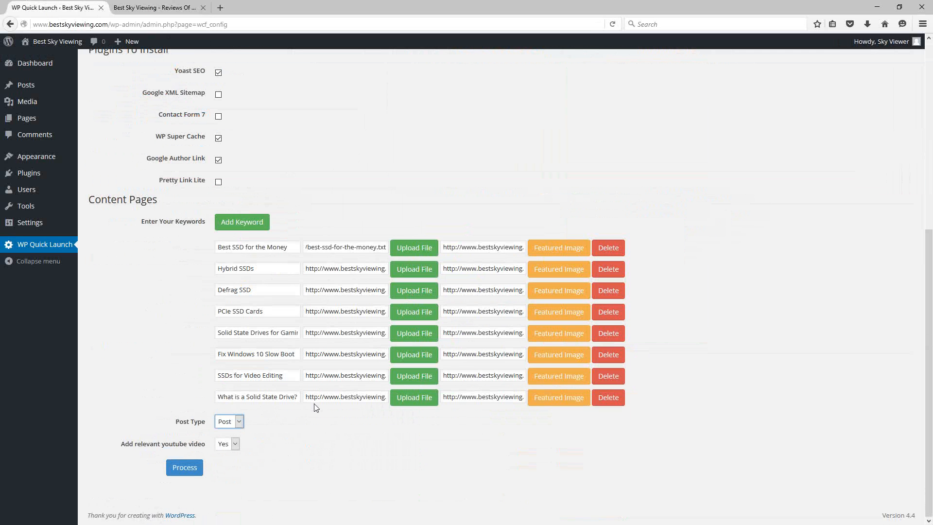
pyautogui.click(238, 423)
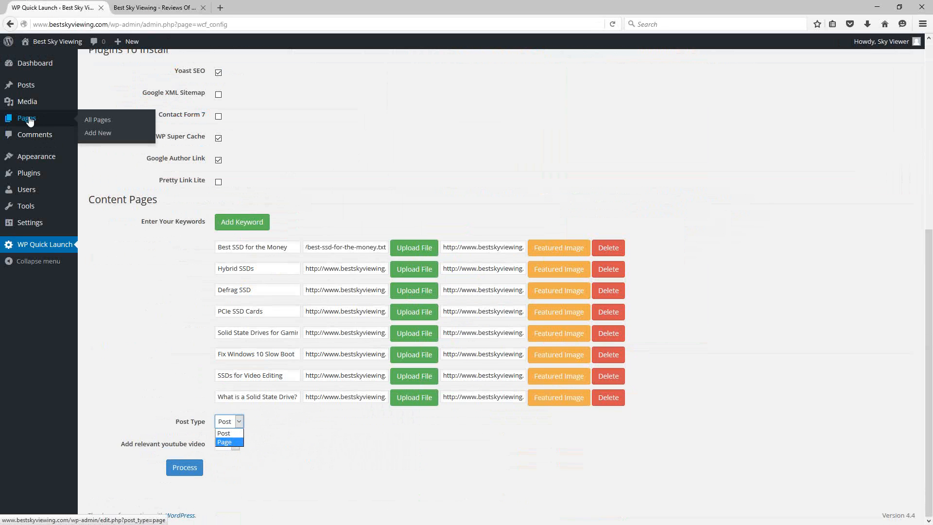
pyautogui.moveTo(53, 91)
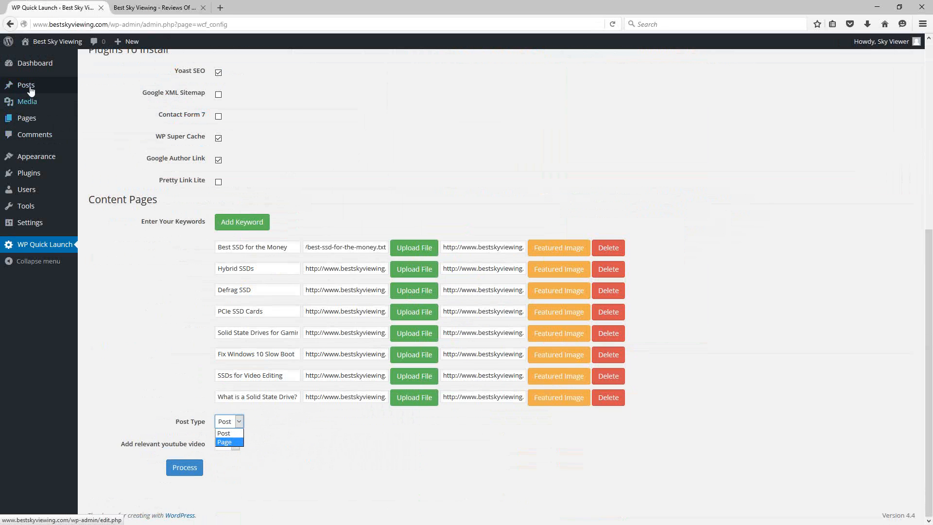
pyautogui.moveTo(28, 117)
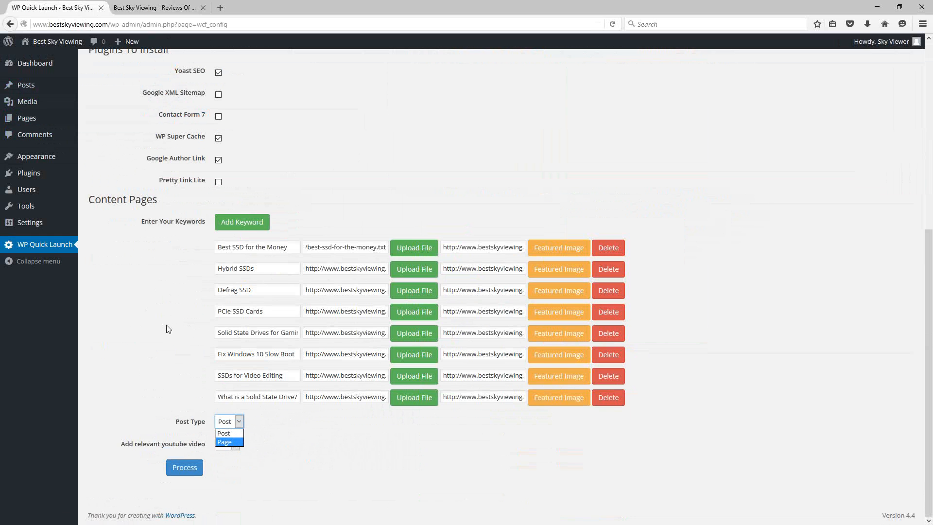
pyautogui.click(233, 444)
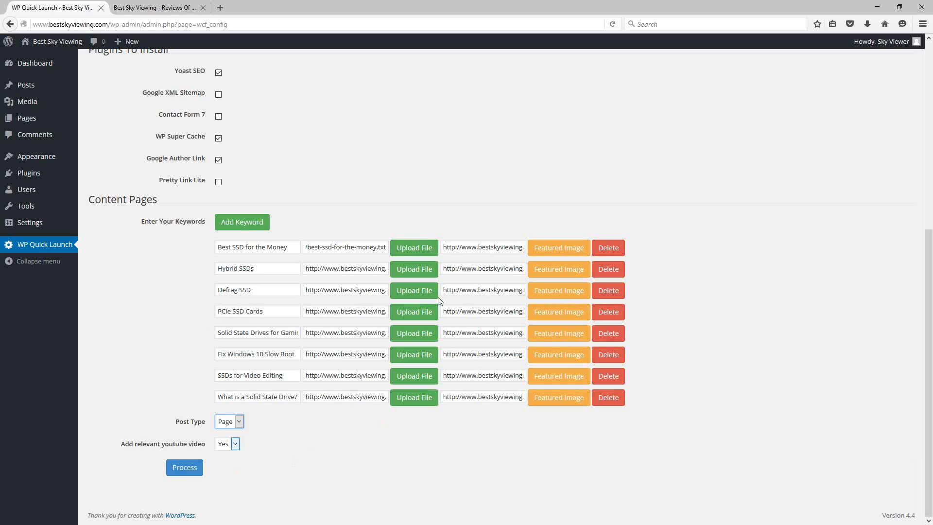
pyautogui.click(230, 421)
pyautogui.click(233, 434)
# Highlight the keywords Best SSD for the Money, Hybrid SSDs and Defrag SSD in turn, and clear the selection.
pyautogui.click(221, 249)
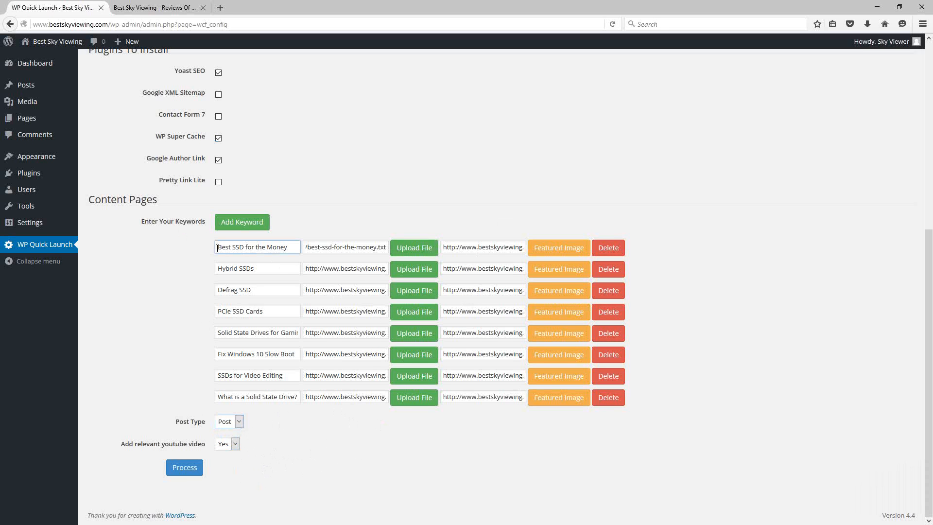
pyautogui.hotkey('ctrl', 'a')
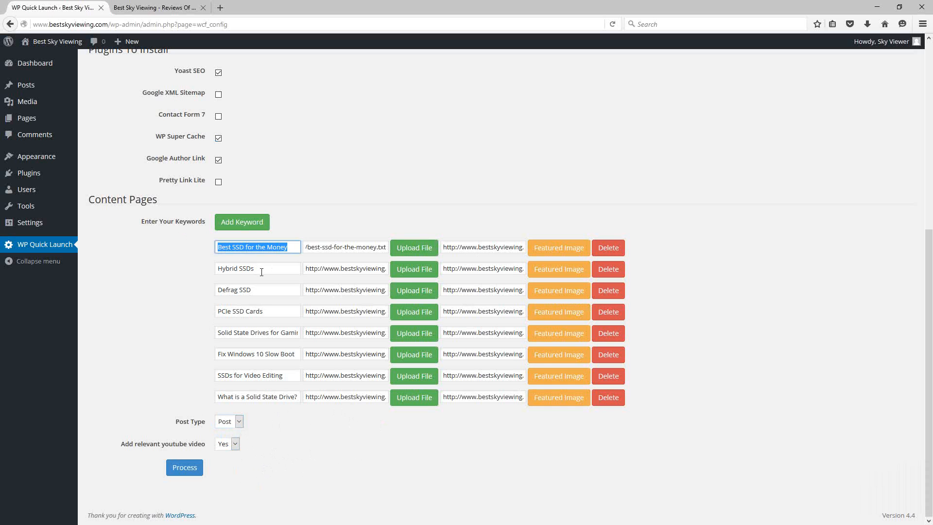
pyautogui.click(257, 270)
pyautogui.hotkey('ctrl', 'a')
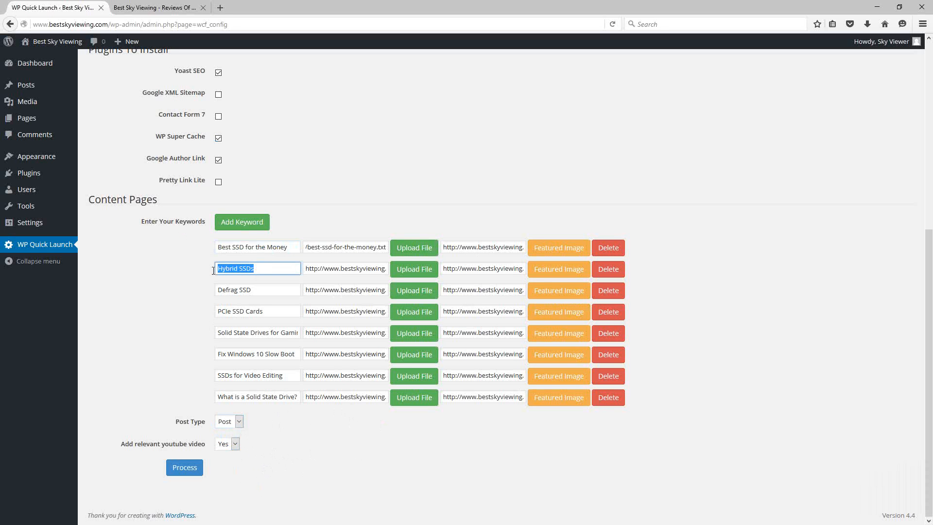
pyautogui.click(259, 291)
pyautogui.hotkey('ctrl', 'a')
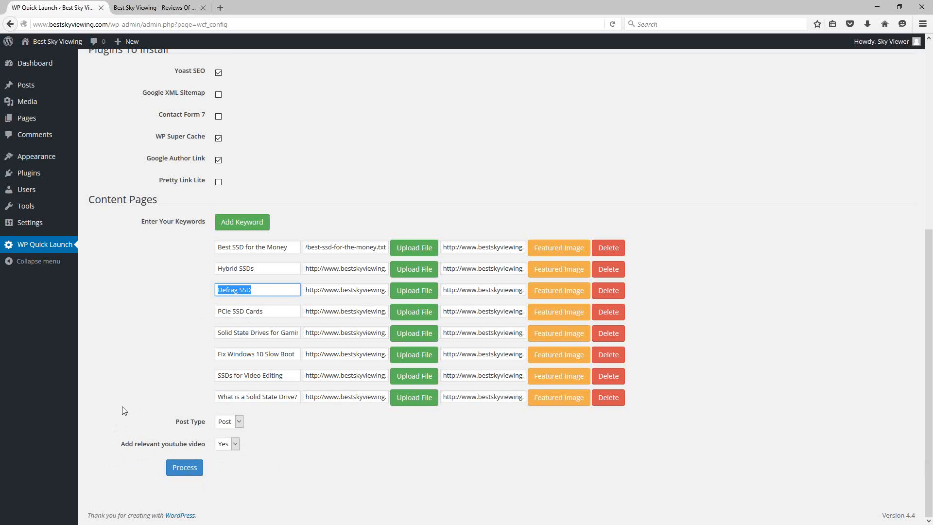
pyautogui.scroll(4, 128, 405)
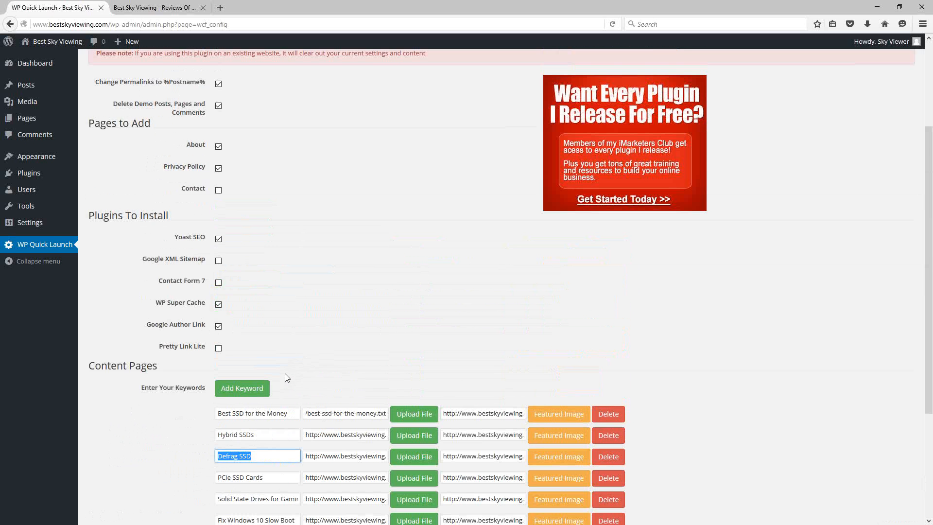
pyautogui.scroll(-4, 286, 377)
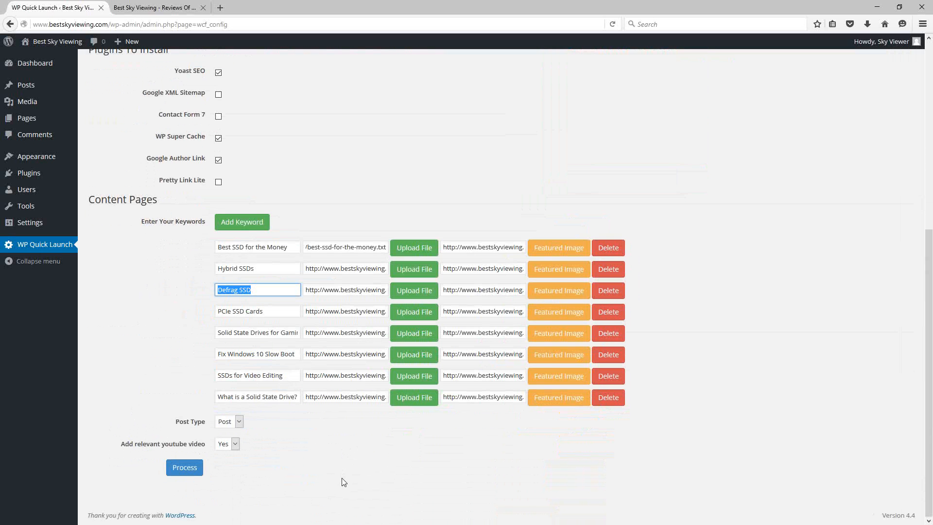
pyautogui.scroll(2, 316, 335)
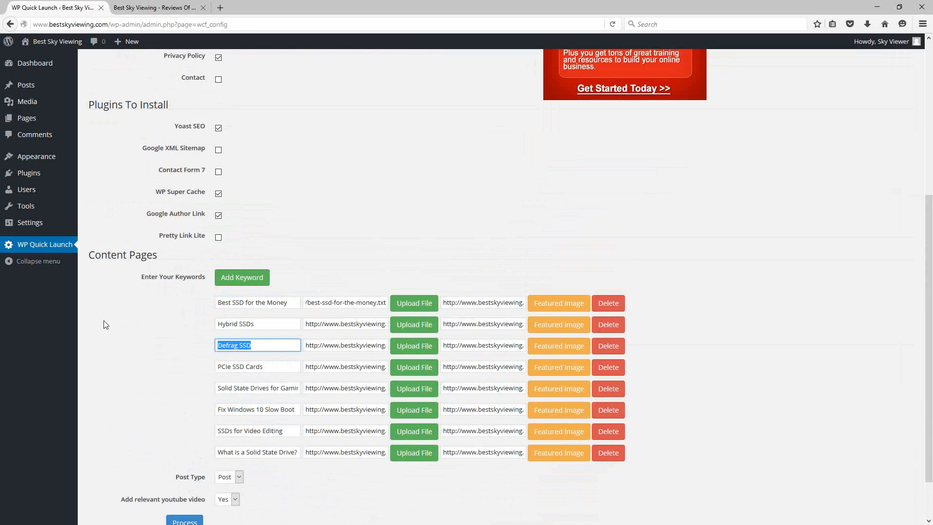
pyautogui.click(282, 485)
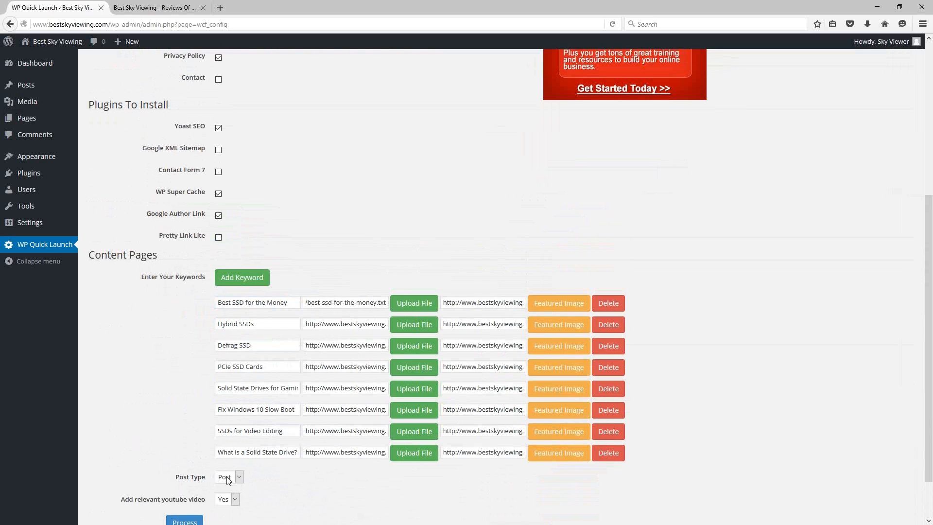
# Open the site's posts list and the post categories page in separate new browser tabs.
pyautogui.rightClick(28, 86)
pyautogui.click(77, 92)
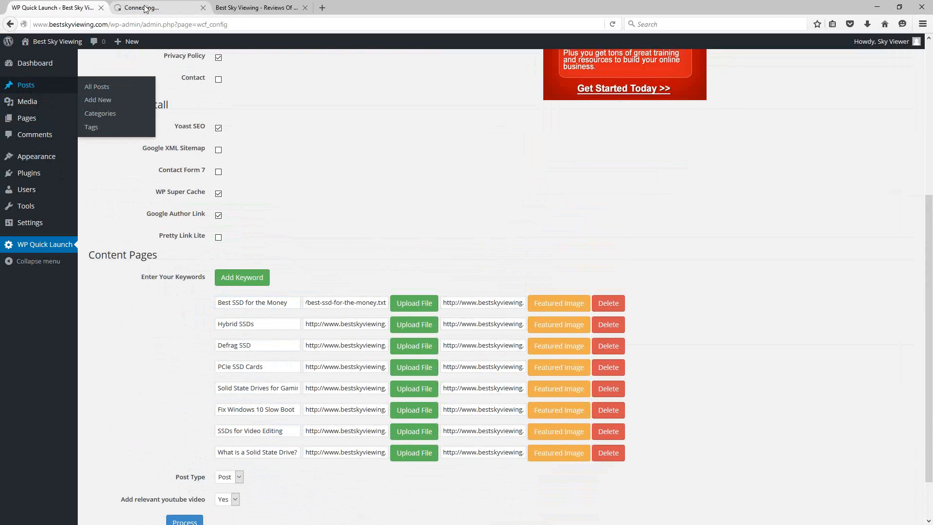
pyautogui.click(147, 7)
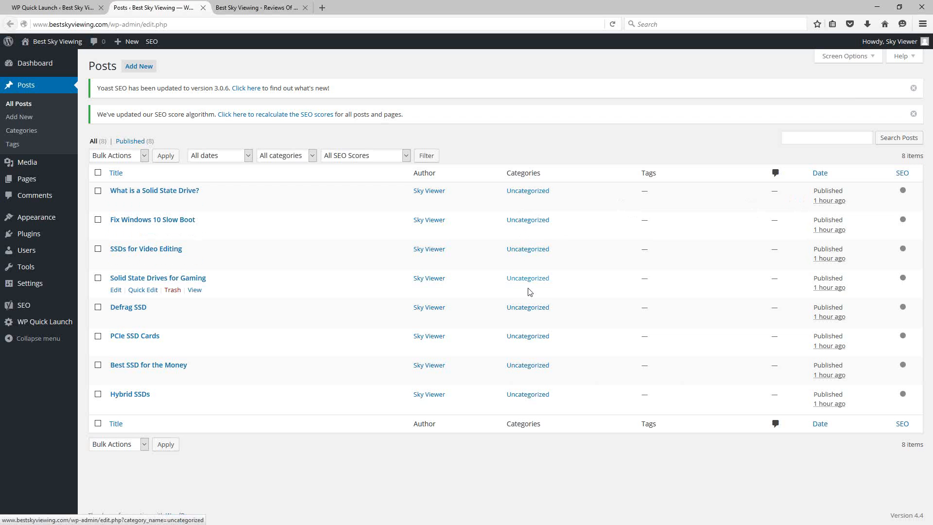
pyautogui.rightClick(22, 133)
pyautogui.click(52, 145)
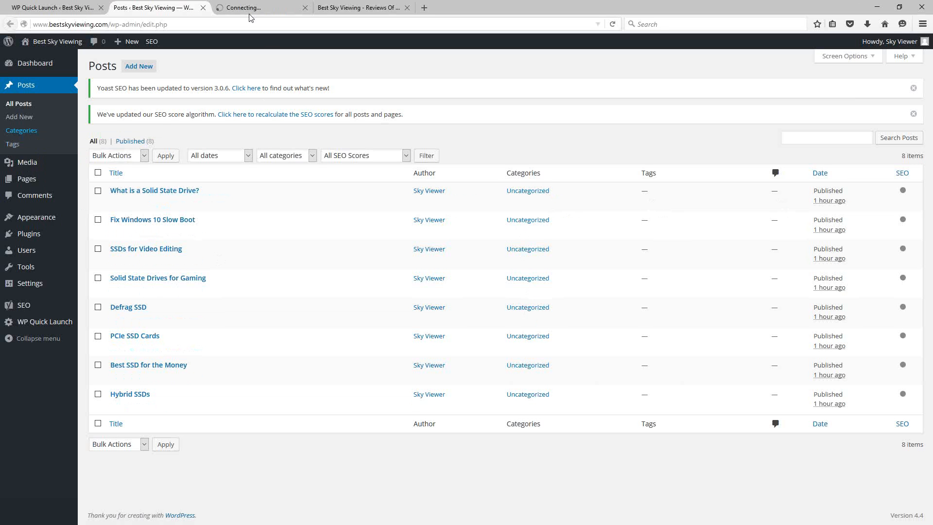
pyautogui.click(243, 8)
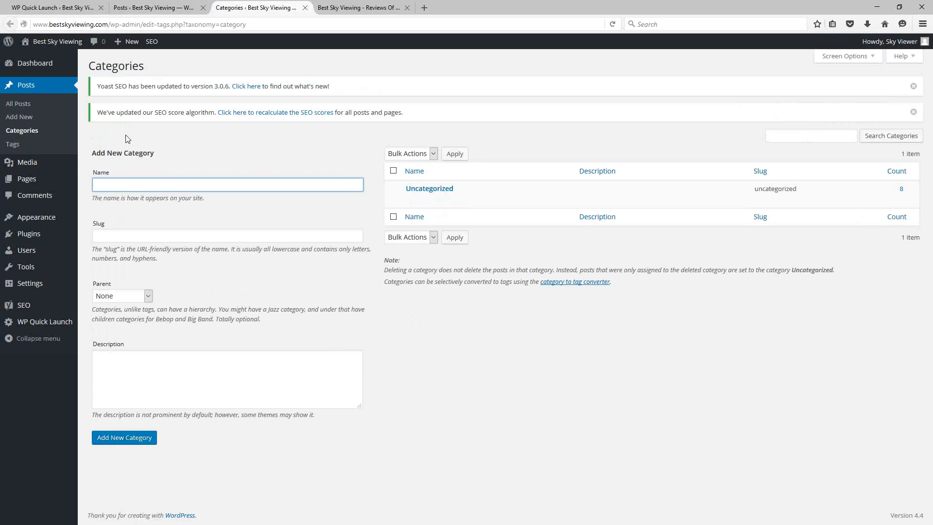
# Go back to the posts list, open Quick Edit for What is a Solid State Drive? and deselect its Uncategorized category.
pyautogui.click(21, 107)
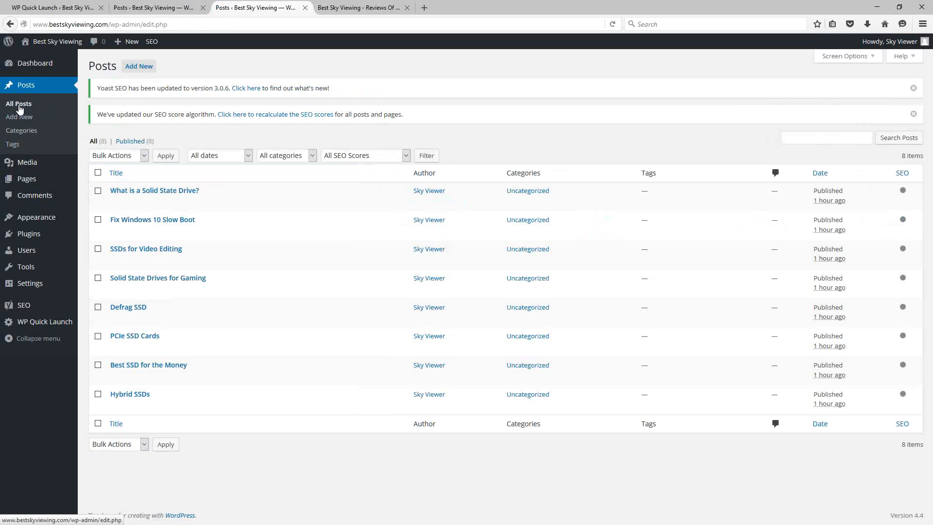
pyautogui.moveTo(136, 204)
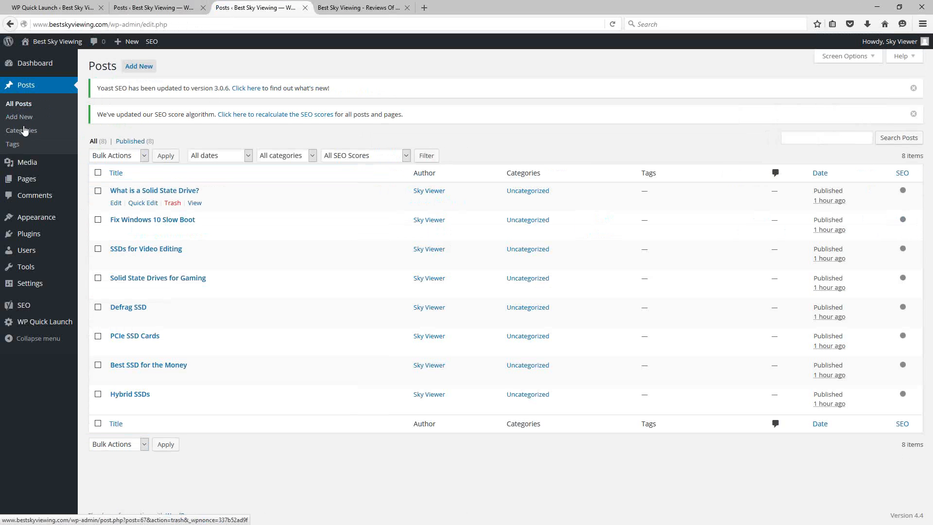
pyautogui.click(138, 203)
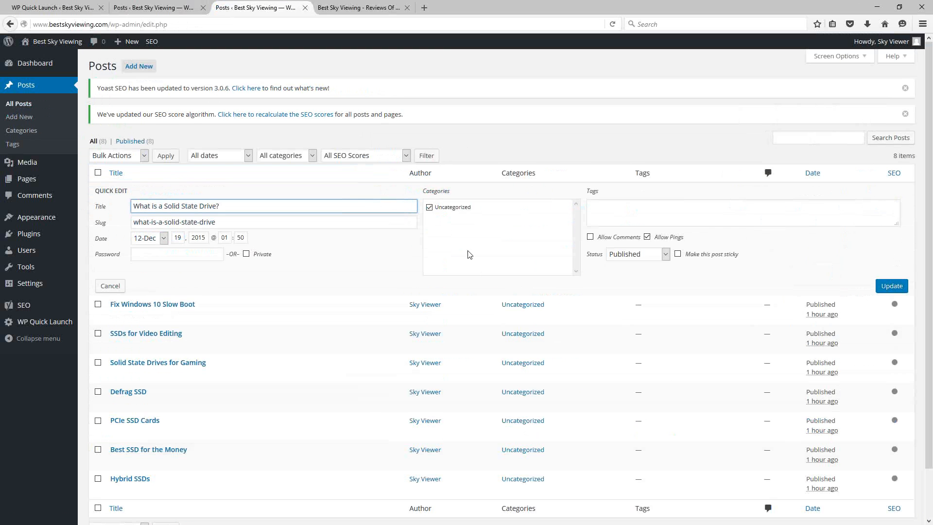
pyautogui.click(430, 207)
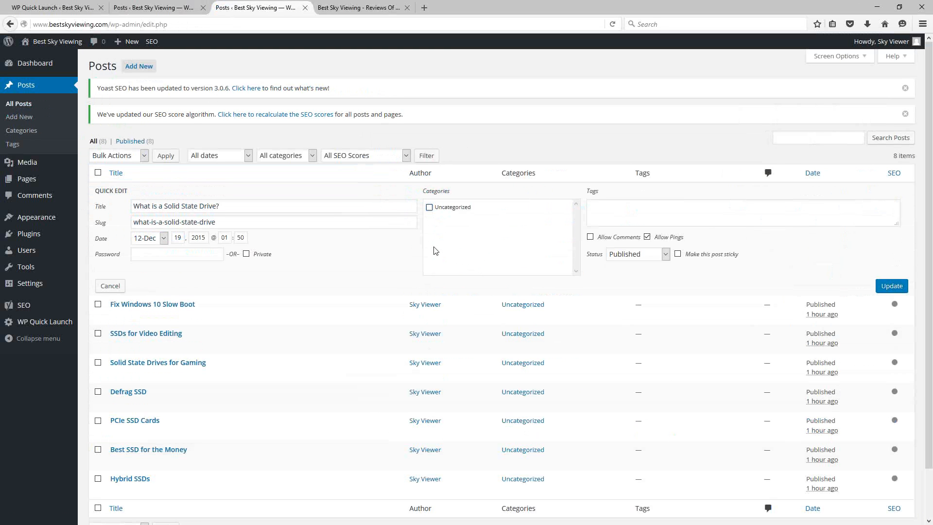
pyautogui.click(889, 287)
pyautogui.scroll(-2, 375, 260)
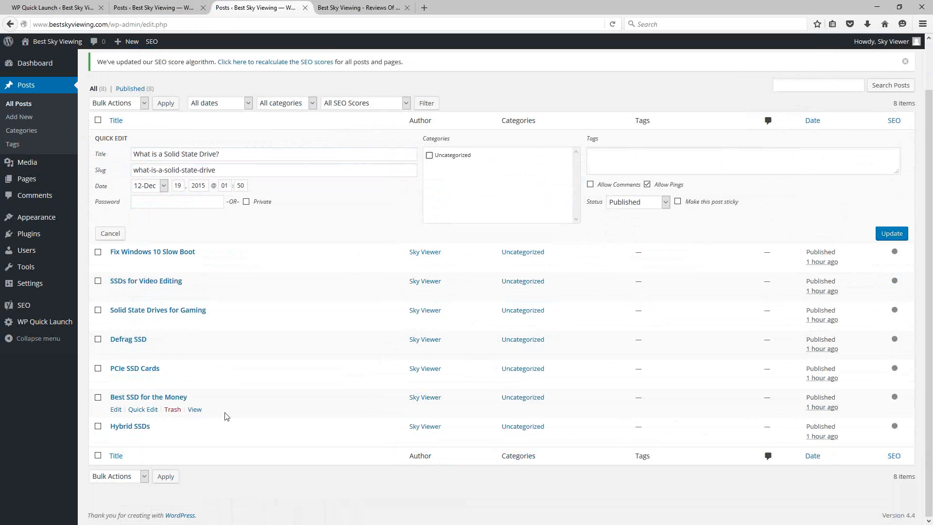
# Return to the WP Quick Launch settings and review the plugin choices, content page options and WordPress admin sections.
pyautogui.moveTo(36, 224)
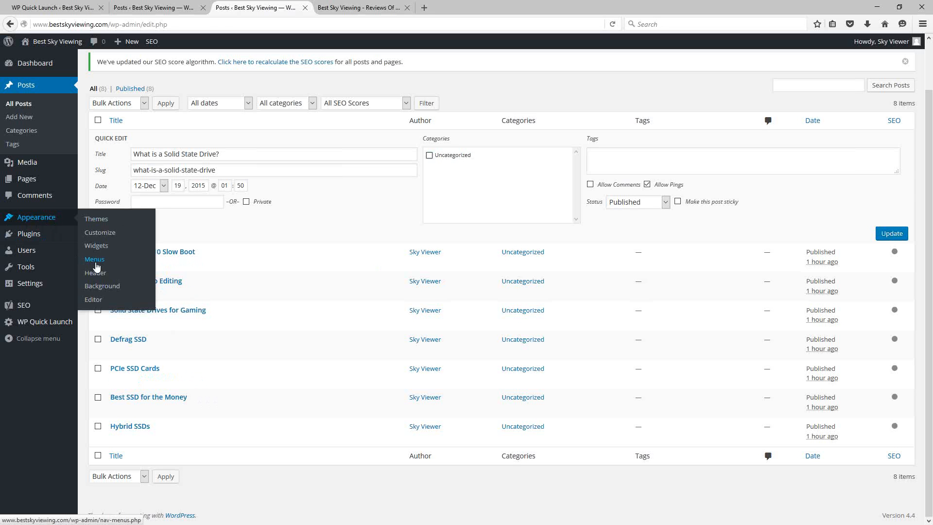
pyautogui.click(33, 8)
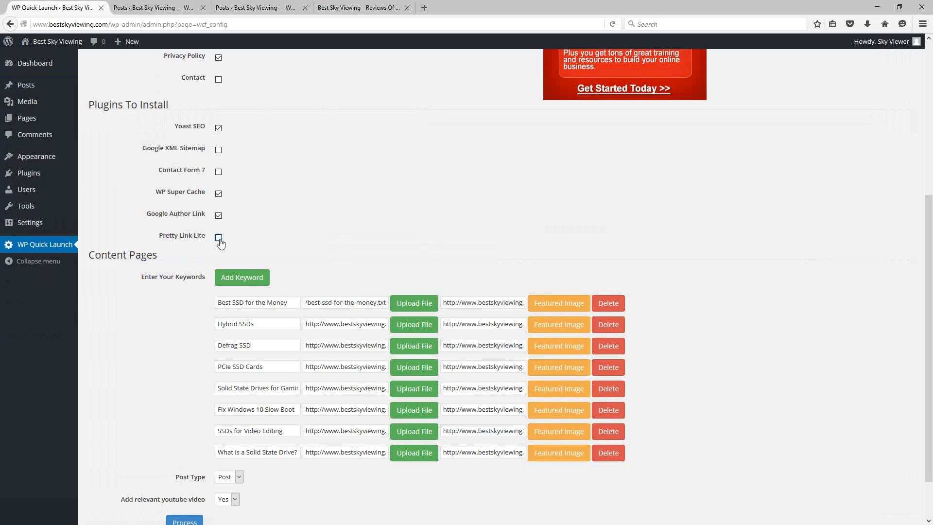
pyautogui.scroll(-2, 246, 273)
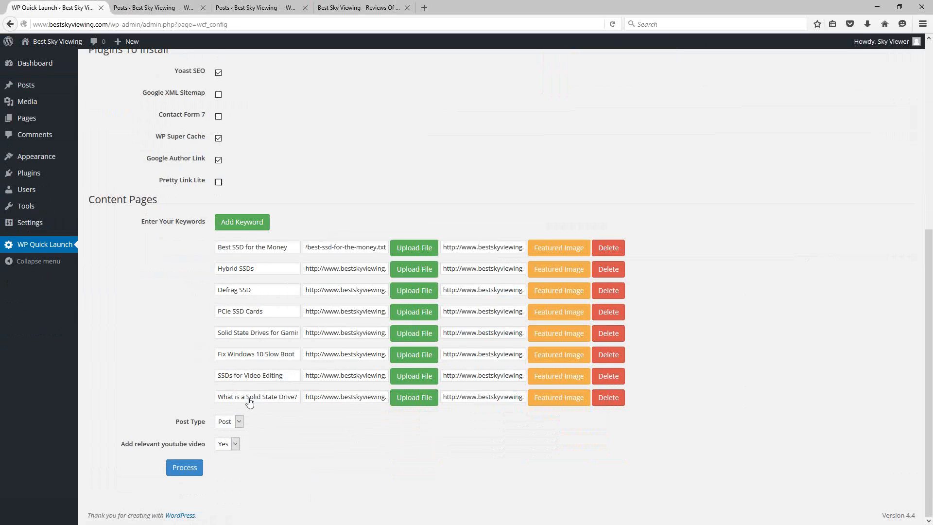
pyautogui.moveTo(28, 122)
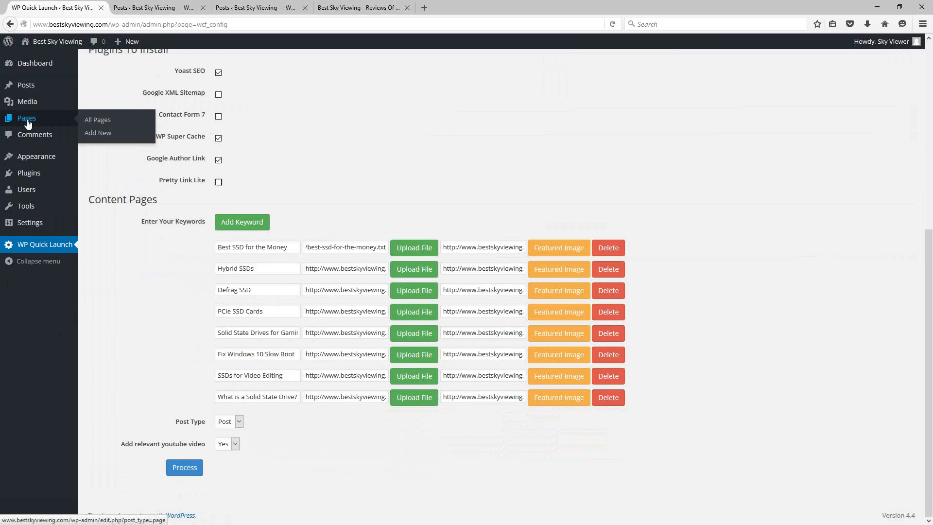
pyautogui.moveTo(33, 225)
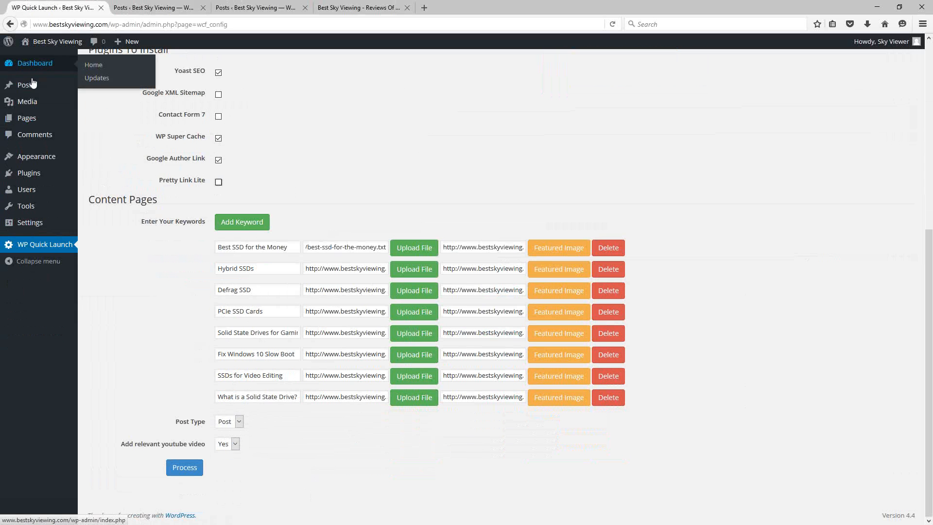
pyautogui.moveTo(24, 86)
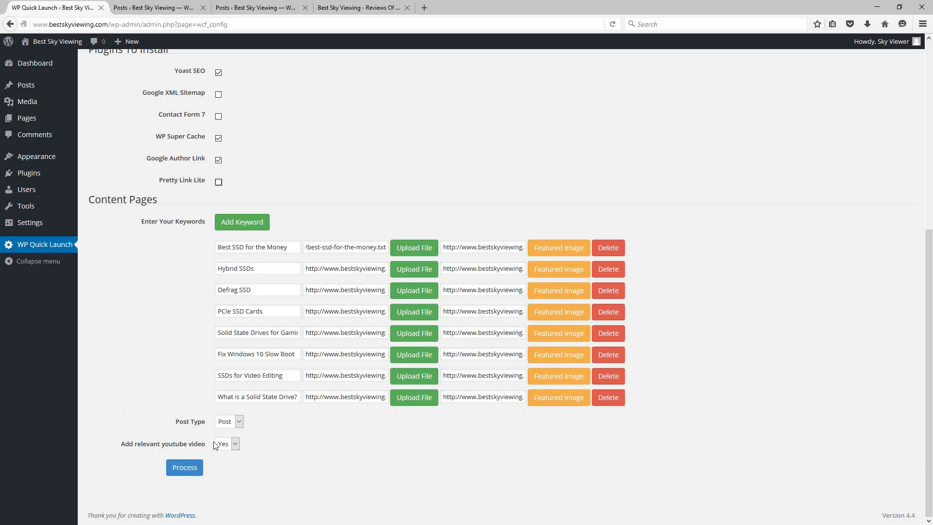
pyautogui.moveTo(34, 178)
# Open the What is a Solid State Drive? post for editing in a new tab and highlight its YouTube iframe code.
pyautogui.click(170, 10)
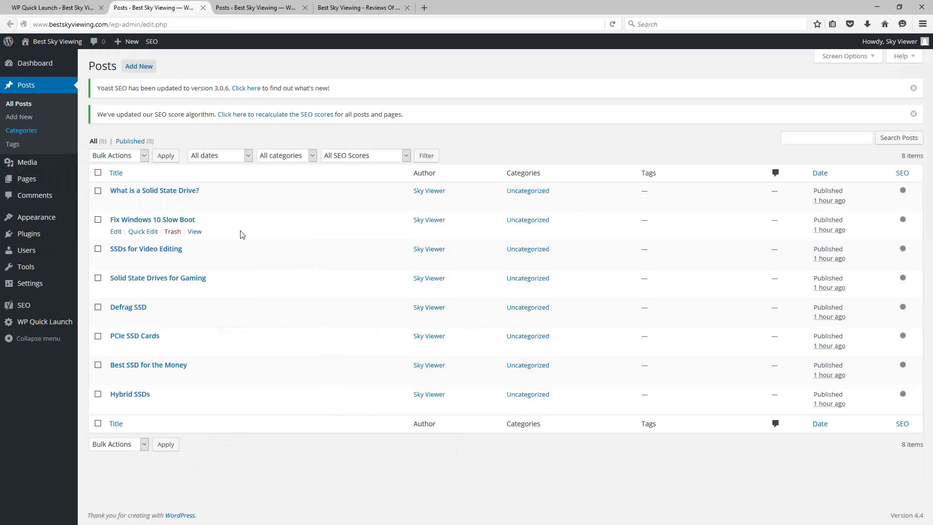
pyautogui.rightClick(115, 203)
pyautogui.click(141, 210)
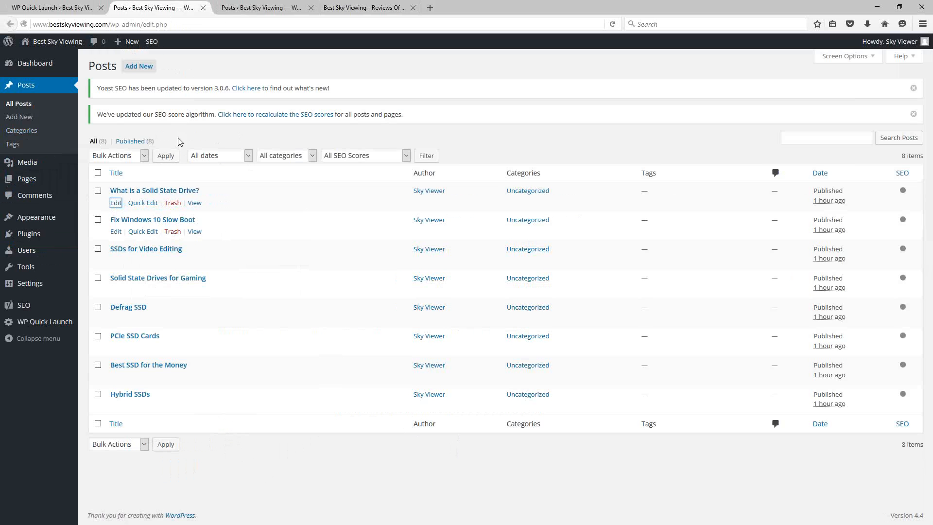
pyautogui.click(235, 10)
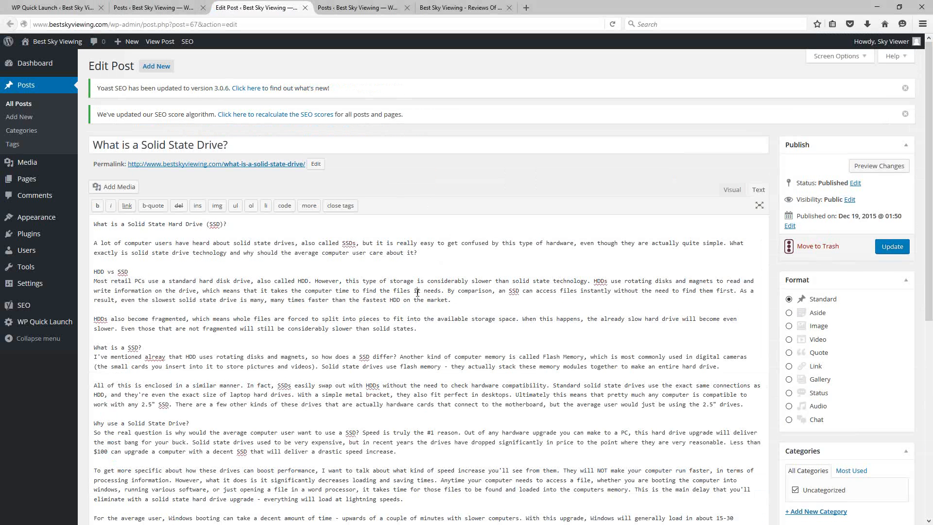
pyautogui.scroll(-6, 418, 292)
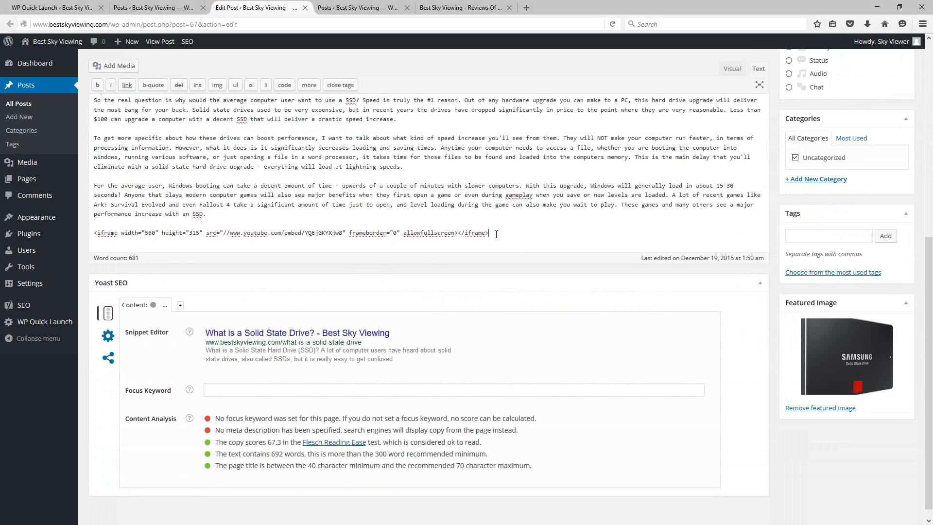
pyautogui.moveTo(488, 234); pyautogui.dragTo(92, 233)
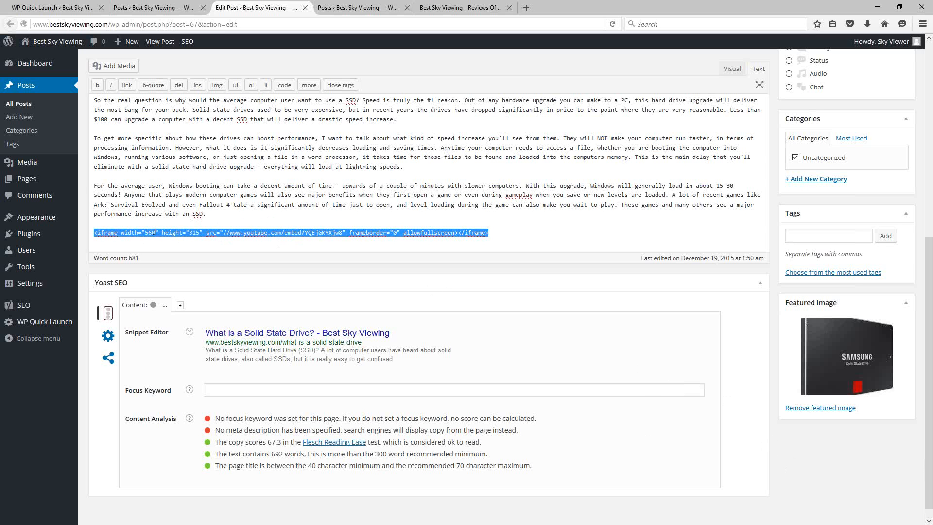
# Review the What is a Solid State Drive? post text from its beginning down to the YouTube iframe code.
pyautogui.click(139, 233)
pyautogui.moveTo(94, 232)
pyautogui.mouseDown()
pyautogui.moveTo(543, 234)
pyautogui.moveTo(90, 239)
pyautogui.mouseUp()
pyautogui.scroll(7, 107, 156)
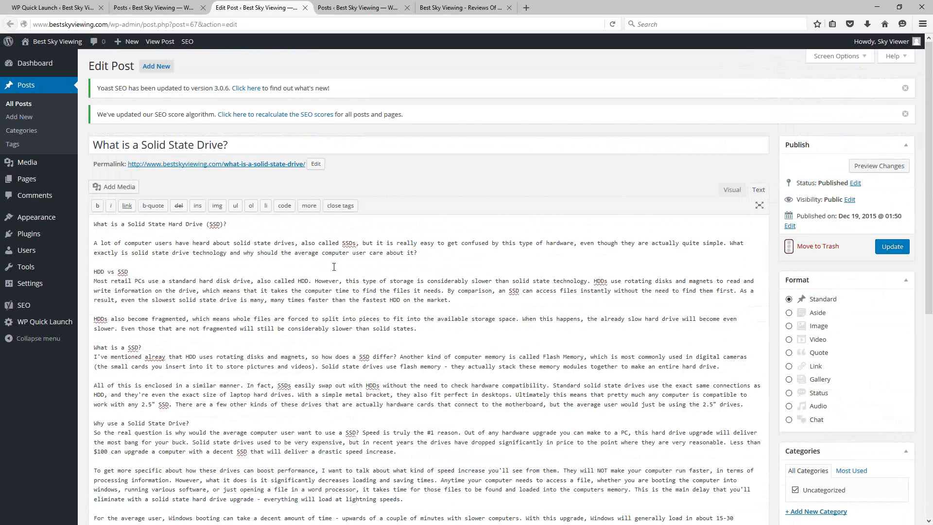
pyautogui.scroll(-6, 345, 353)
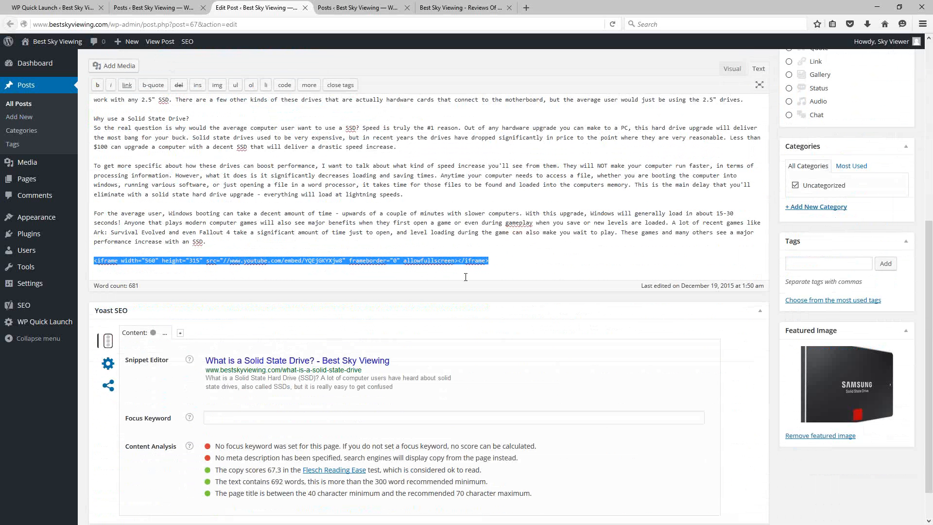
# Cut the YouTube iframe code from the end of the post text and undo the cut.
pyautogui.click(499, 266)
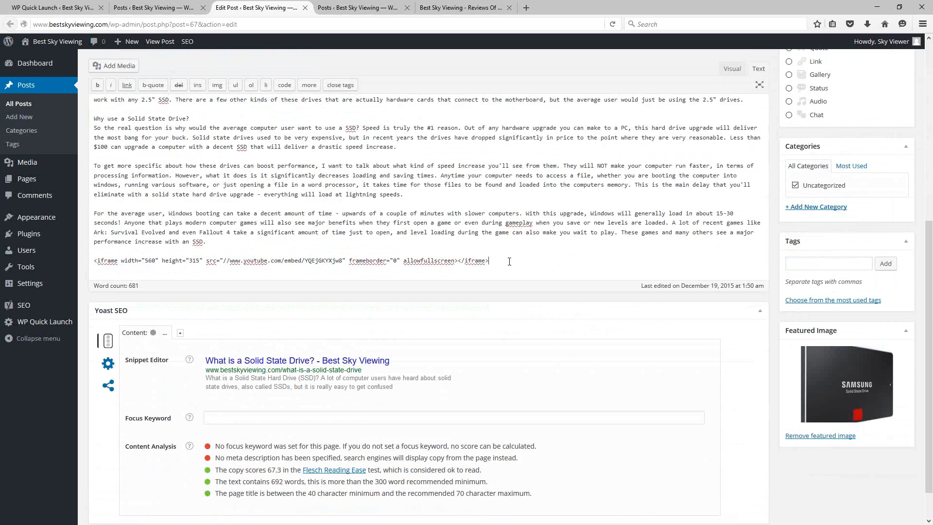
pyautogui.moveTo(496, 262); pyautogui.dragTo(94, 260)
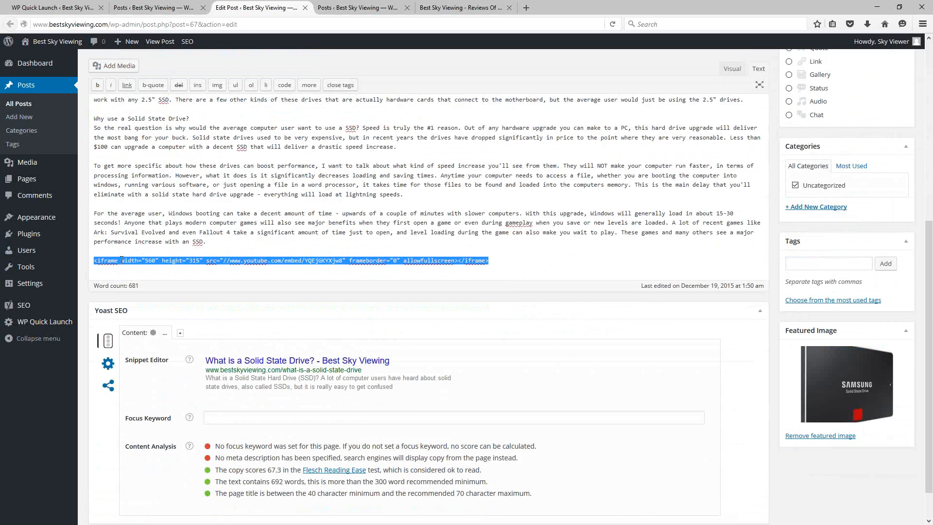
pyautogui.hotkey('ctrl', 'x')
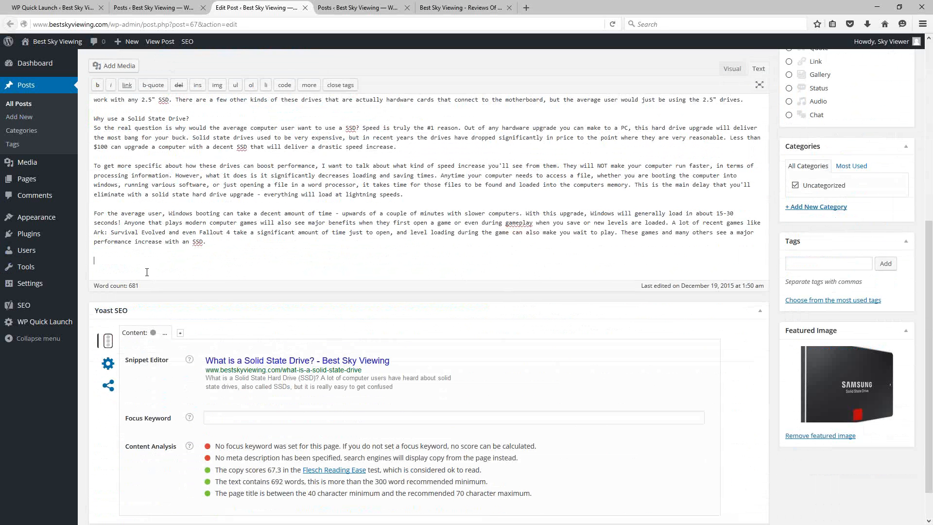
pyautogui.rightClick(143, 267)
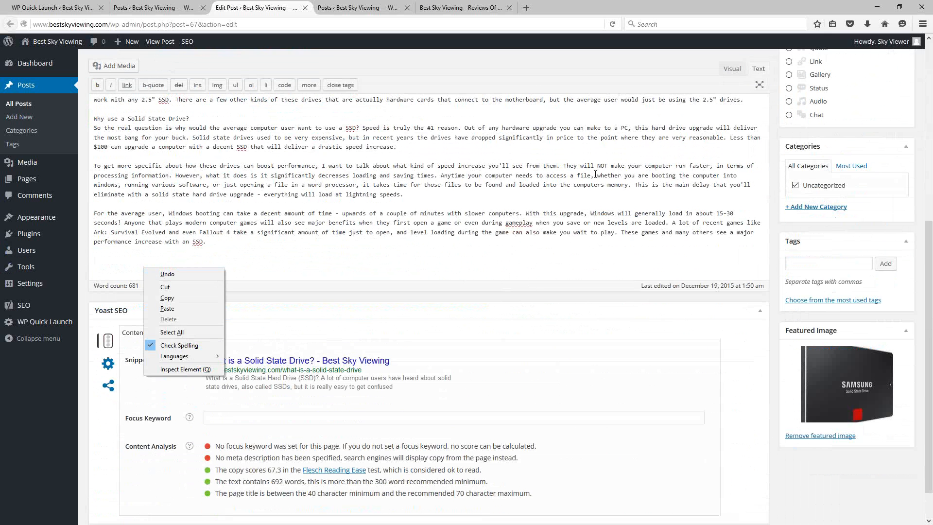
pyautogui.click(171, 275)
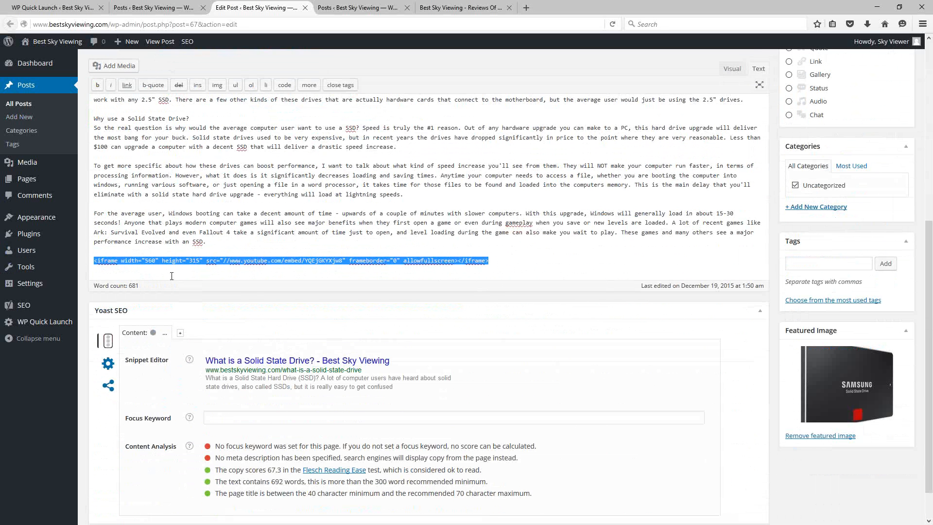
# Highlight the video ID in the iframe's embed address and open youtube.com in a new browser tab.
pyautogui.click(328, 267)
pyautogui.doubleClick(325, 263)
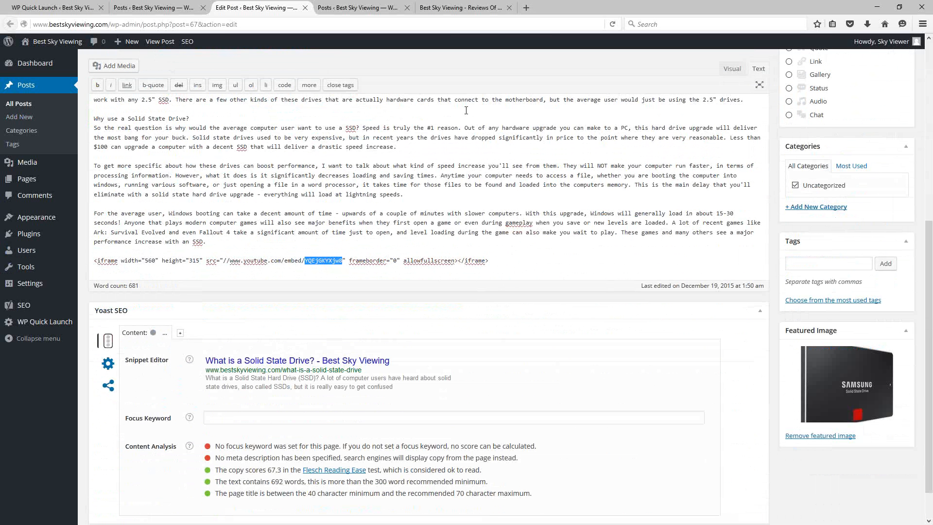
pyautogui.click(526, 8)
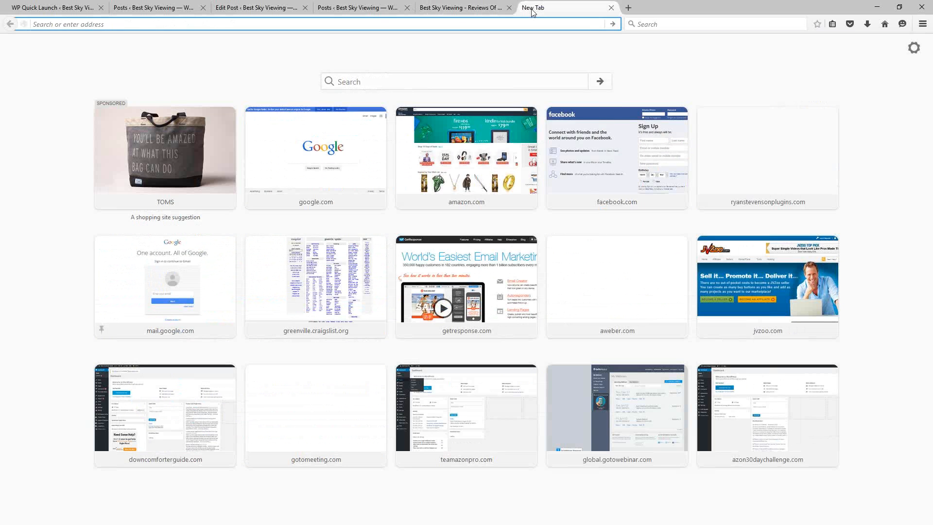
pyautogui.write('youtube.com')
pyautogui.press('Return')
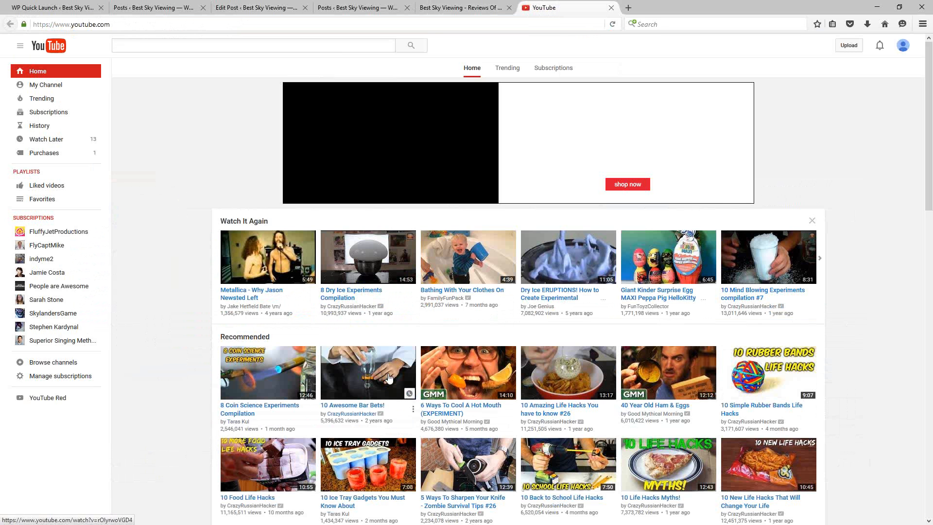
# Open the 8 Dry Ice Experiments Compilation video, pausing playback, and copy its video ID from the web address.
pyautogui.click(372, 291)
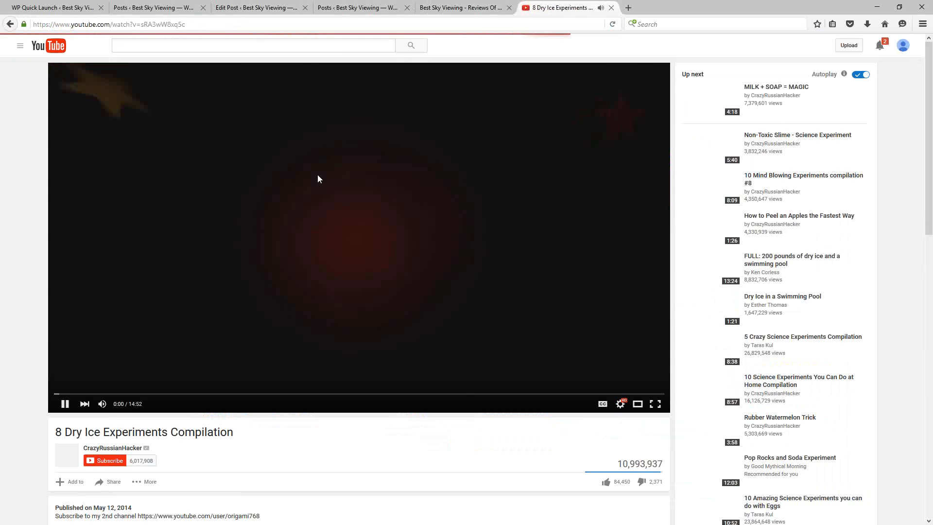
pyautogui.click(318, 177)
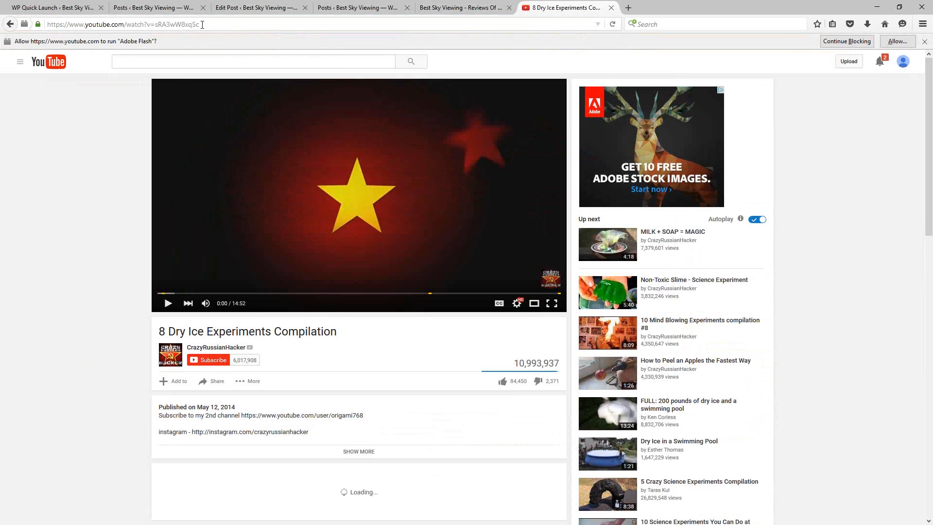
pyautogui.moveTo(201, 25); pyautogui.dragTo(156, 25)
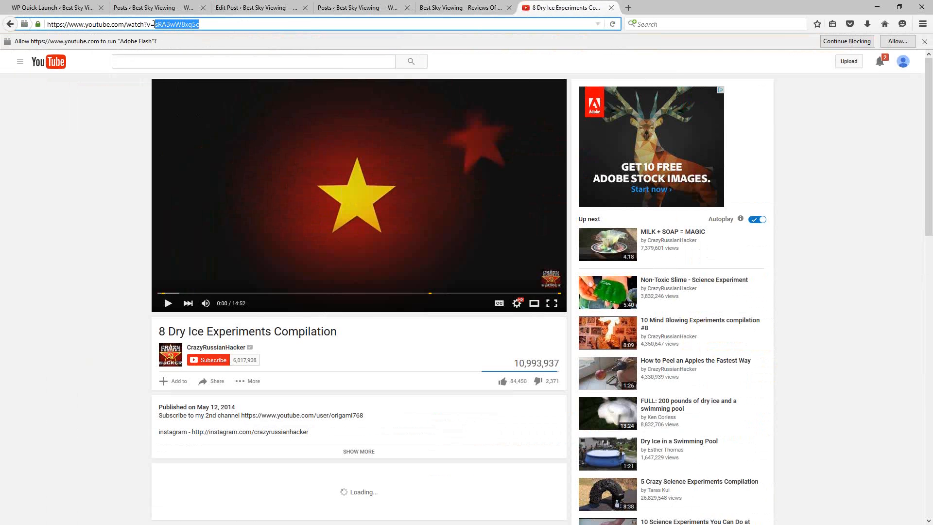
pyautogui.moveTo(155, 25); pyautogui.dragTo(200, 26)
pyautogui.rightClick(177, 28)
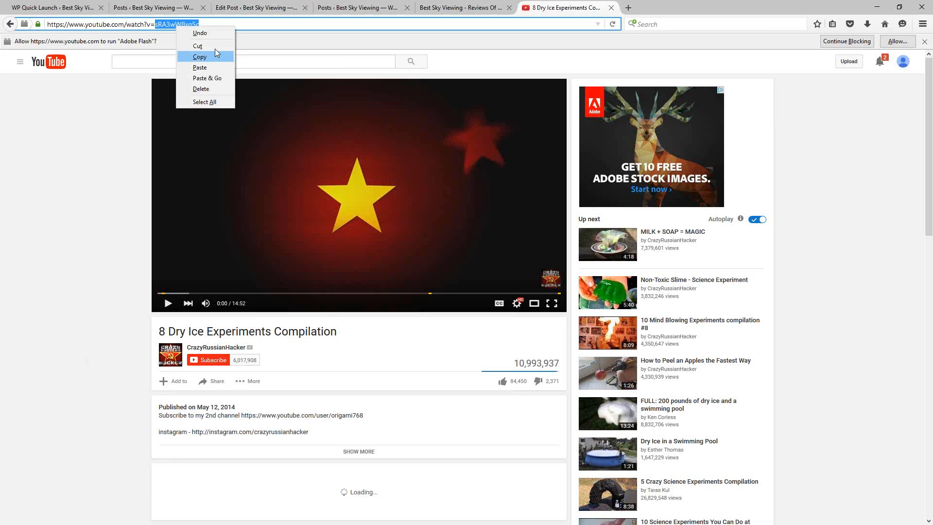
pyautogui.click(202, 57)
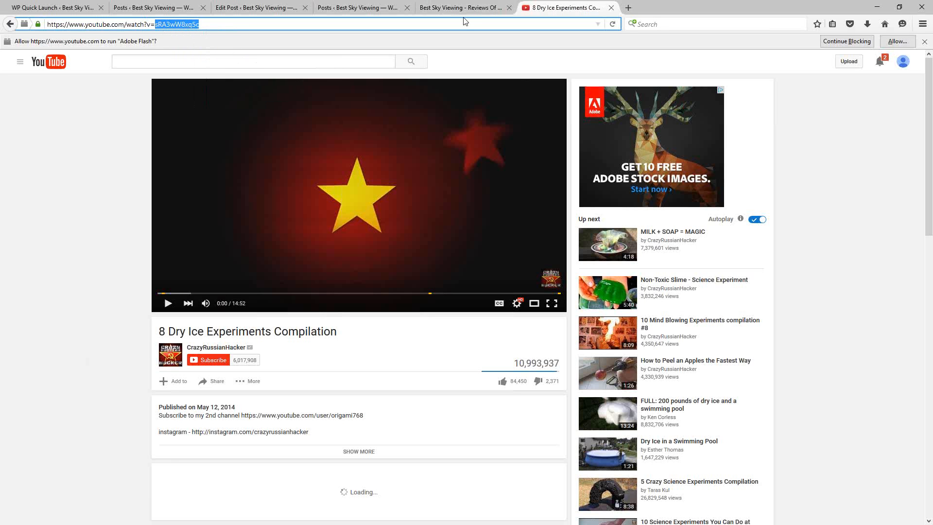
# Return to the post being edited and replace the video ID in the iframe code with the copied sRA3wW8xq5c.
pyautogui.click(272, 8)
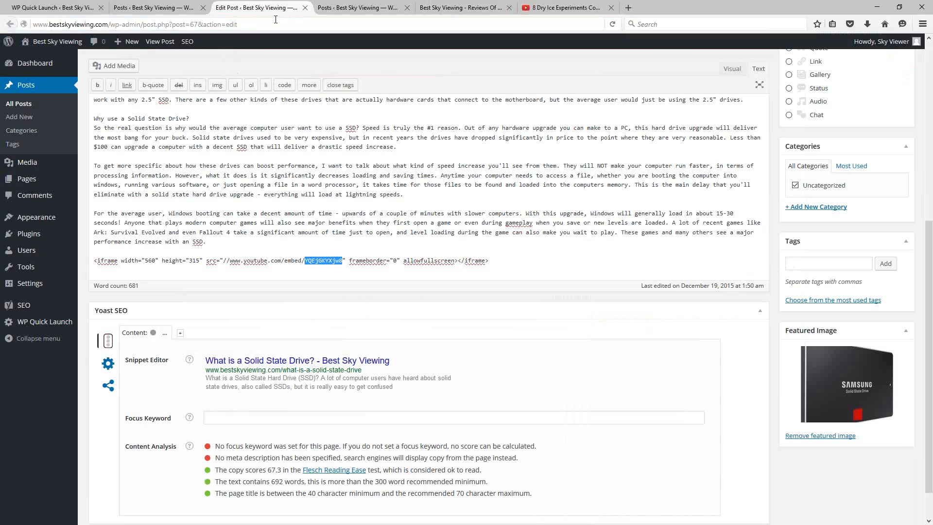
pyautogui.click(322, 261)
pyautogui.doubleClick(329, 261)
pyautogui.click(305, 262)
pyautogui.doubleClick(327, 260)
pyautogui.click(326, 261)
pyautogui.tripleClick(326, 260)
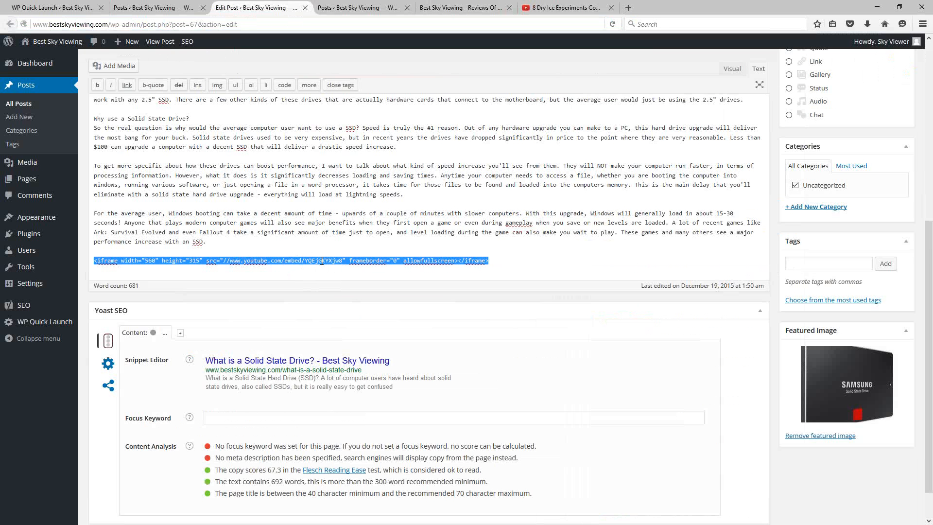
pyautogui.click(321, 261)
pyautogui.doubleClick(325, 261)
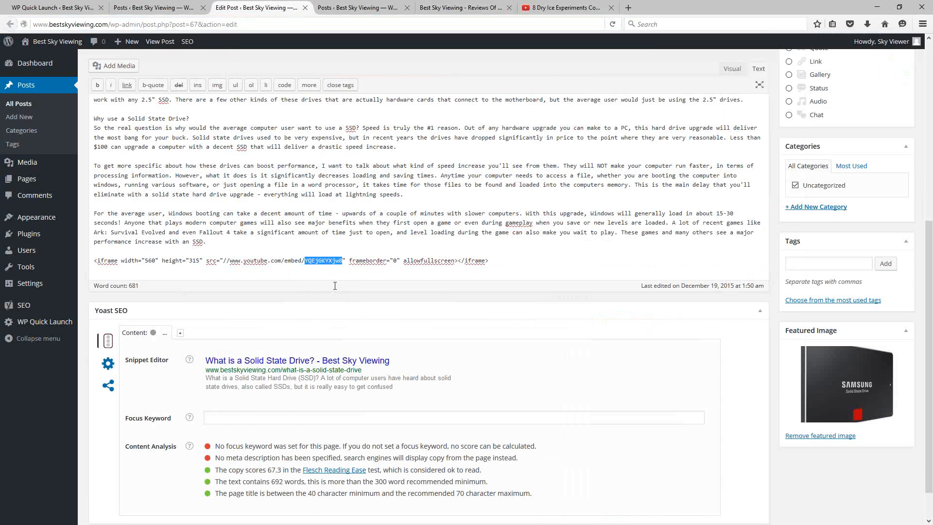
pyautogui.hotkey('ctrl', 'v')
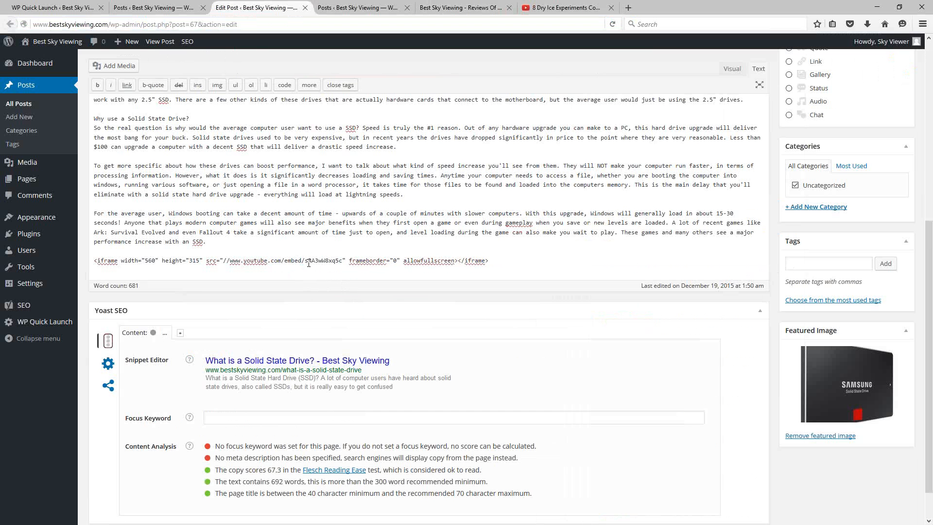